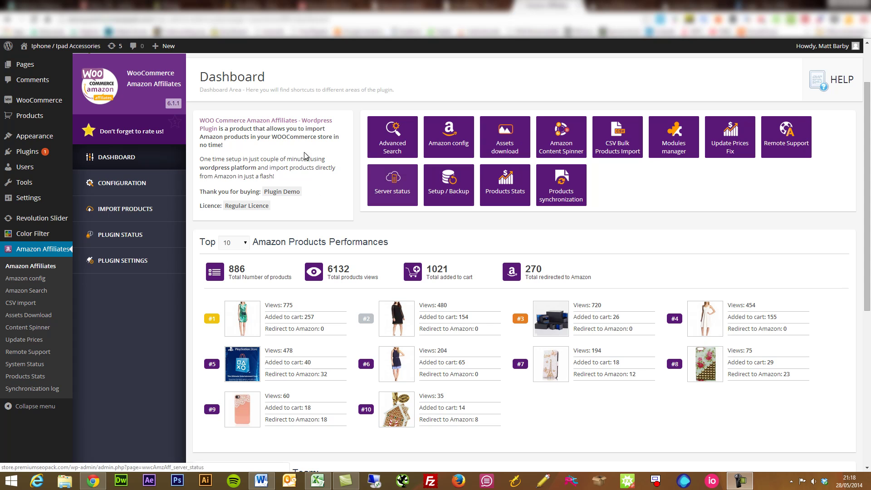
Open Amazon config, leave Amazon locations on Worldwide, and look through the affiliate ID fields
click(122, 184)
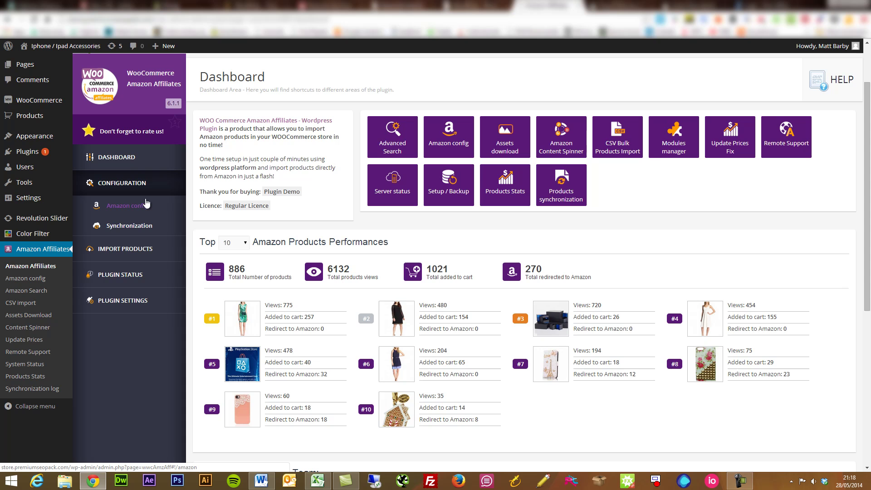
click(138, 208)
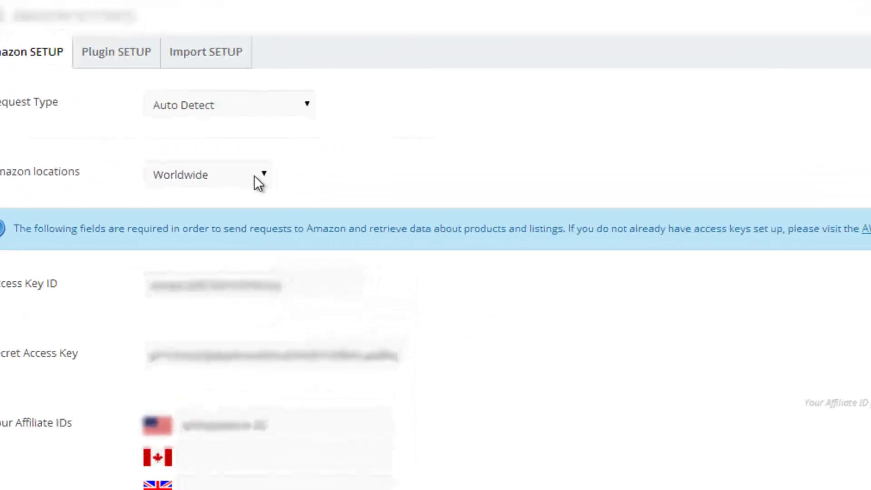
click(345, 208)
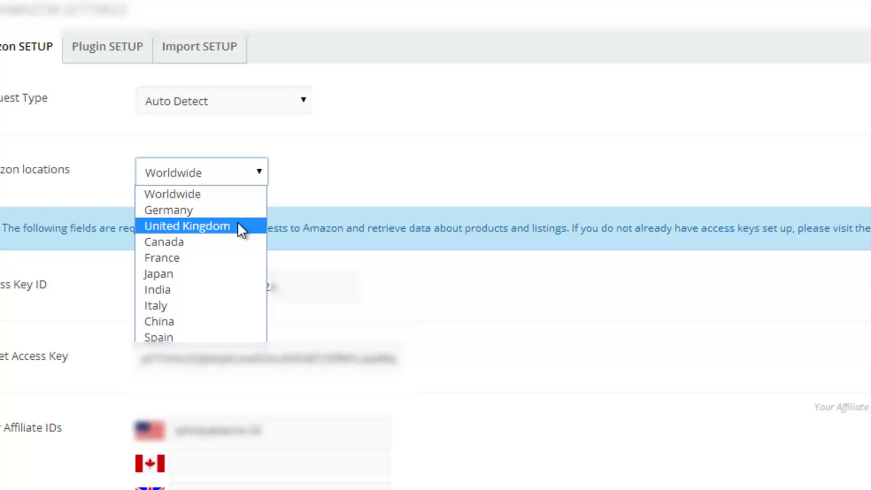
click(260, 178)
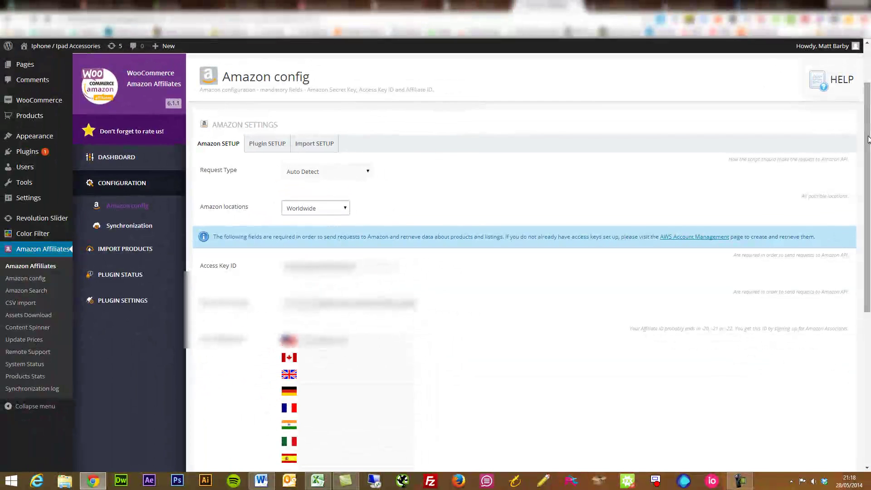
drag(868, 139, 858, 221)
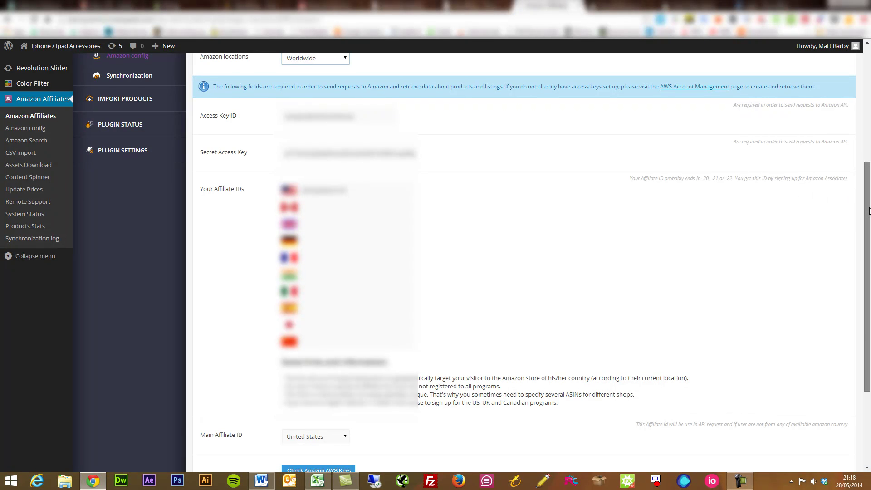
drag(862, 205, 865, 109)
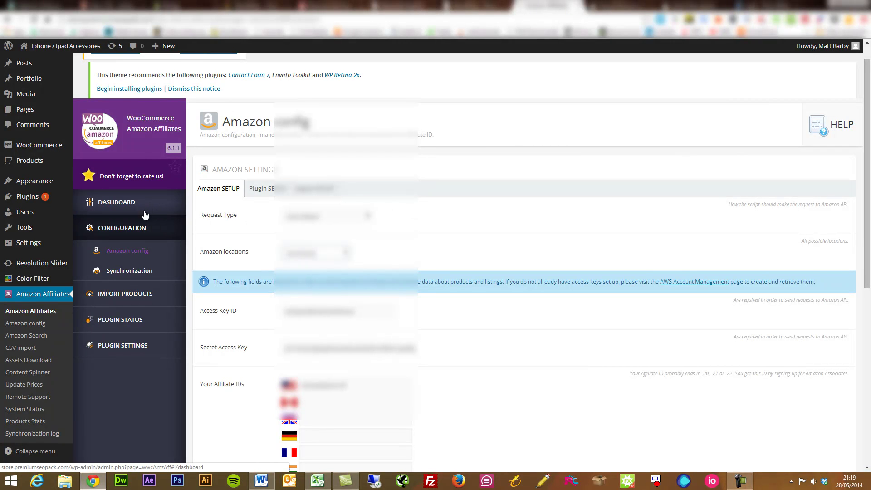
Expand Import Products and choose the Home Garden category in Advanced Search
click(132, 307)
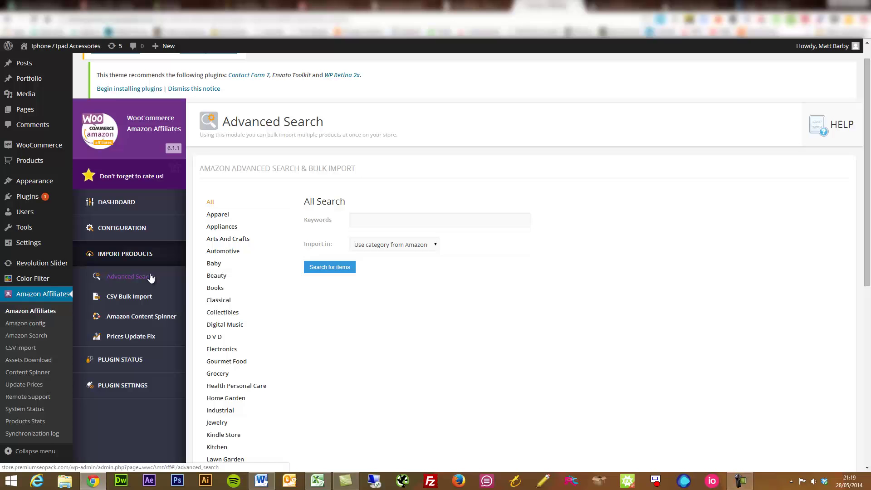
right_click(293, 315)
click(655, 287)
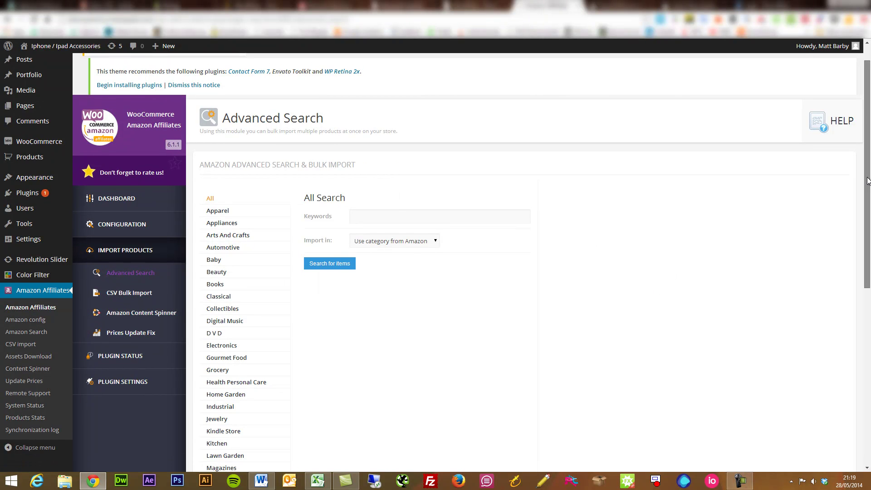
scroll(856, 237, down, 3)
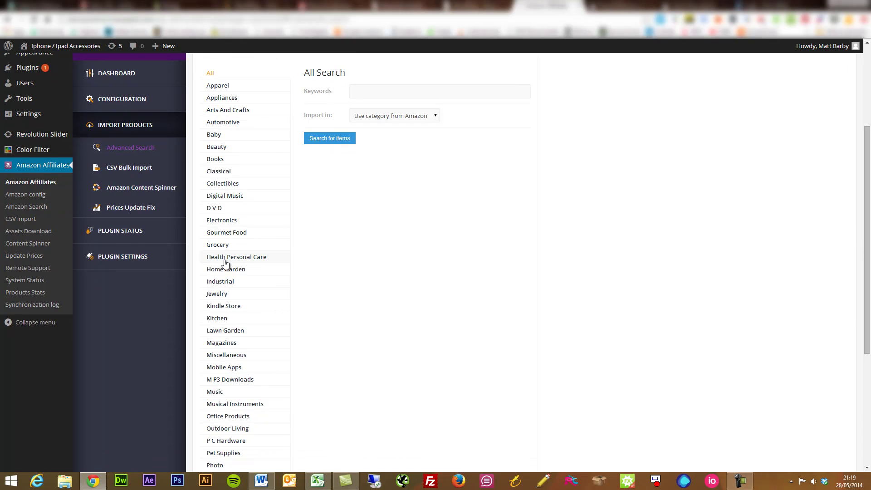
click(222, 270)
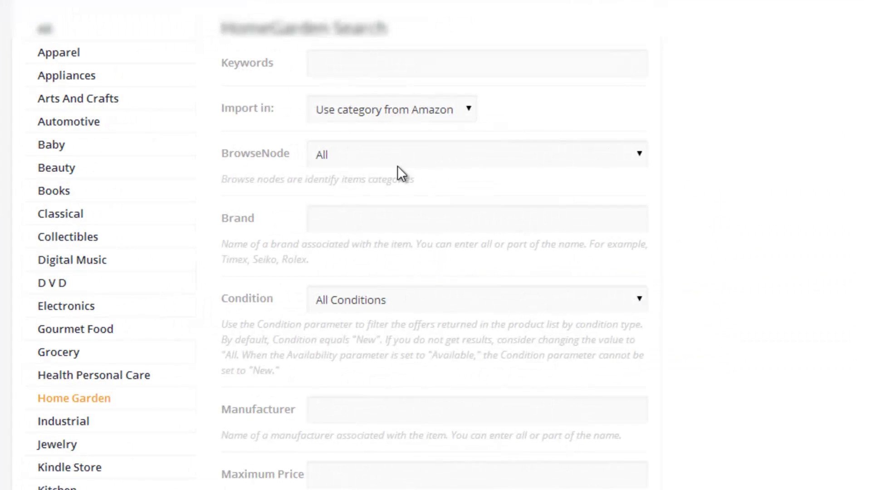
Search Home Garden for 'shovel' and go to page 5 of the results
click(496, 60)
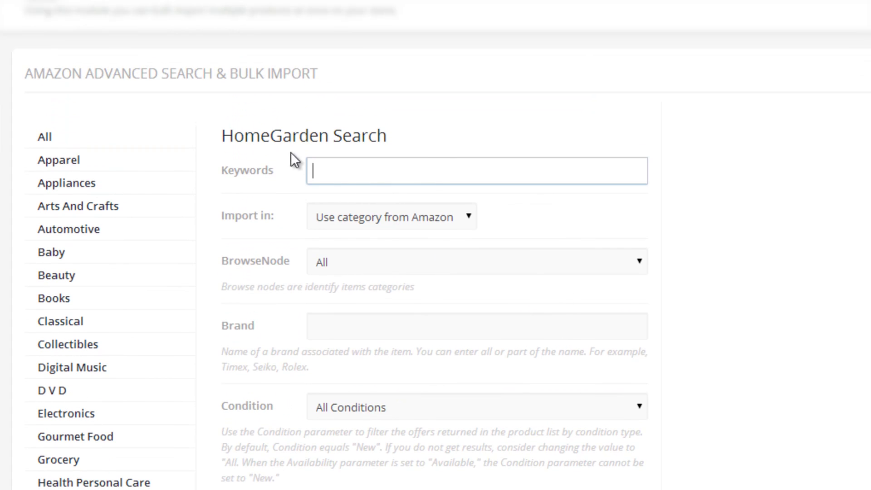
text(shovel)
key(Return)
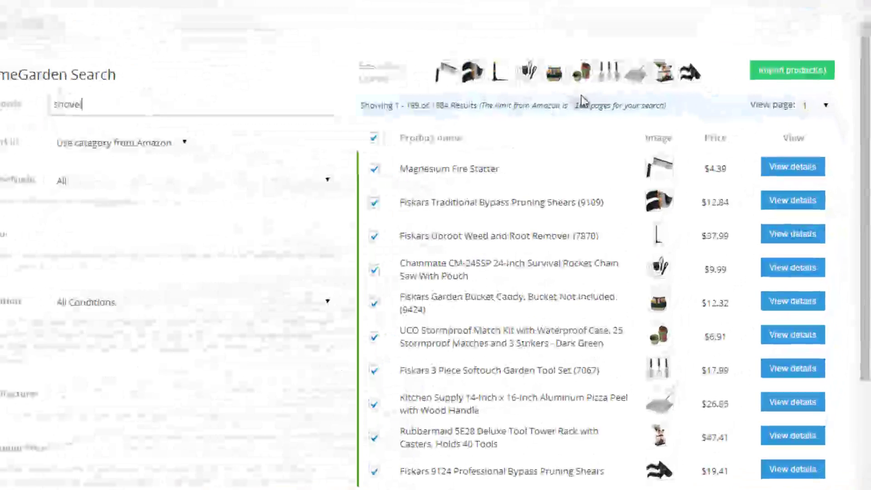
click(825, 105)
click(812, 168)
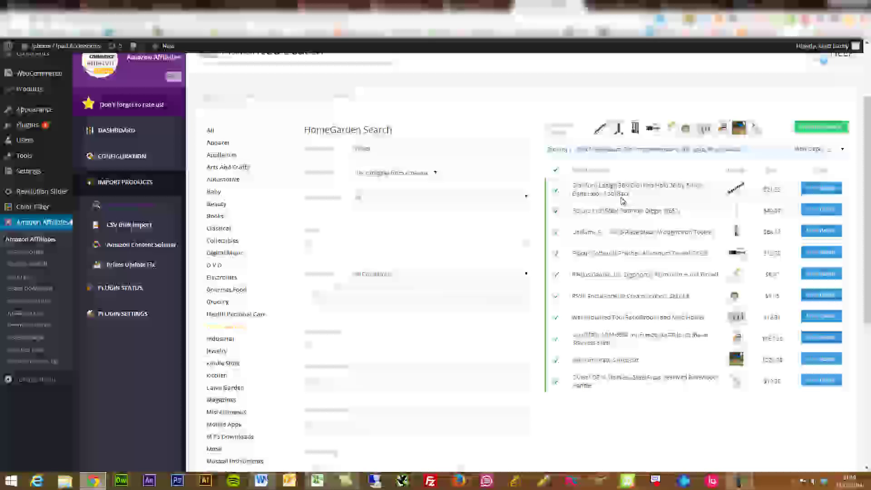
Search all categories for the keyword 'mp3'
click(210, 130)
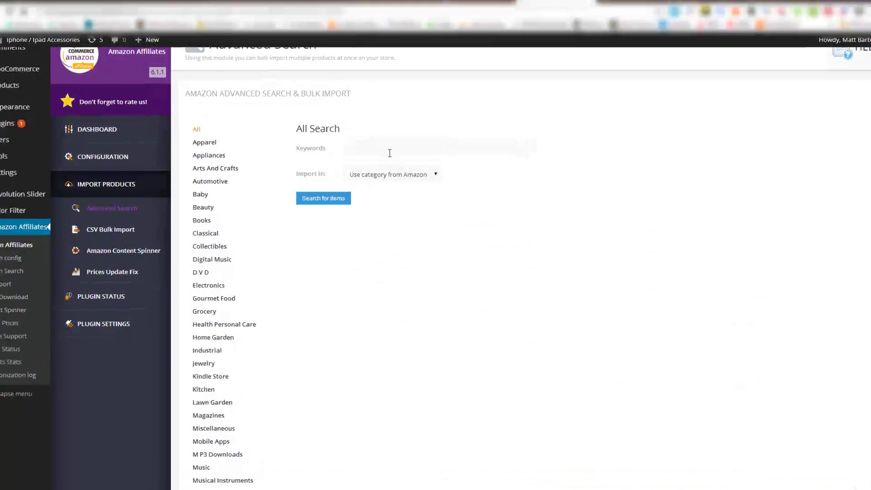
click(392, 150)
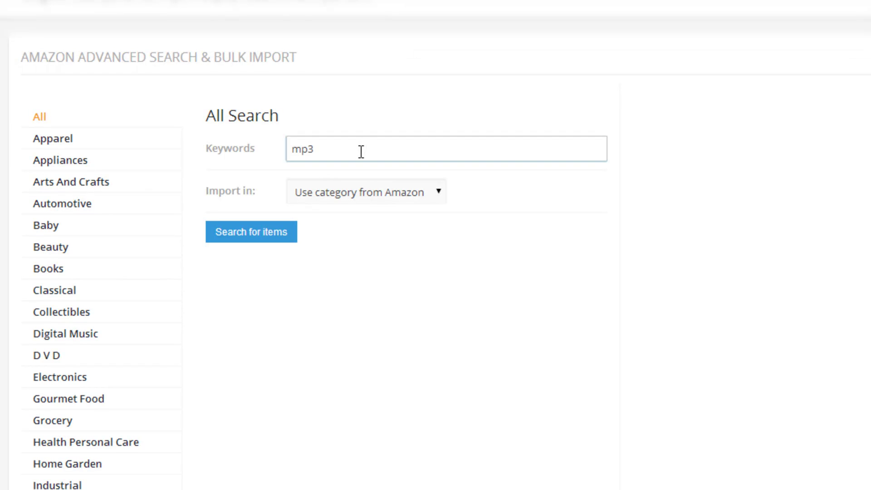
text(mp3)
key(Return)
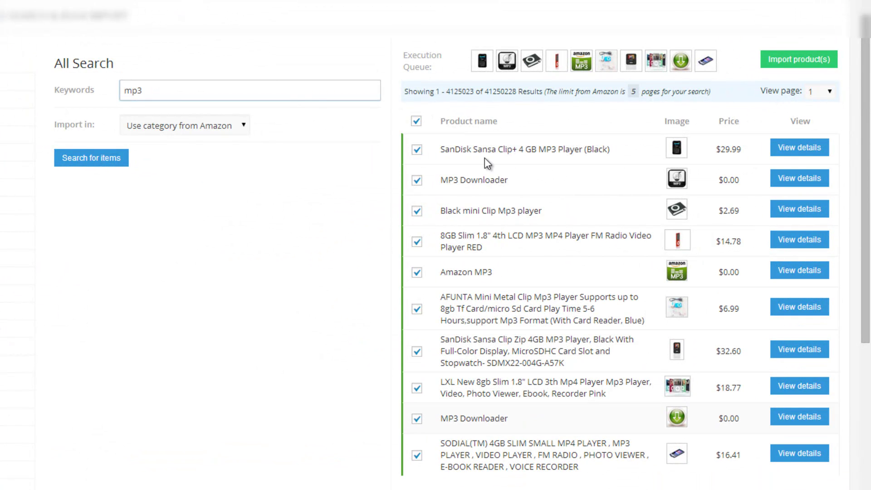
Deselect all results and queue only SanDisk Sansa Clip+, Black mini Clip Mp3 player and SanDisk Clip Zip
click(416, 121)
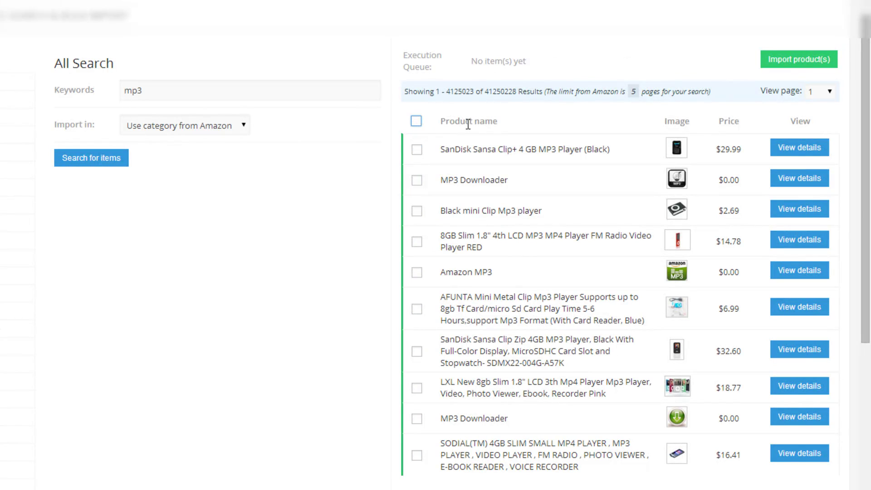
click(417, 150)
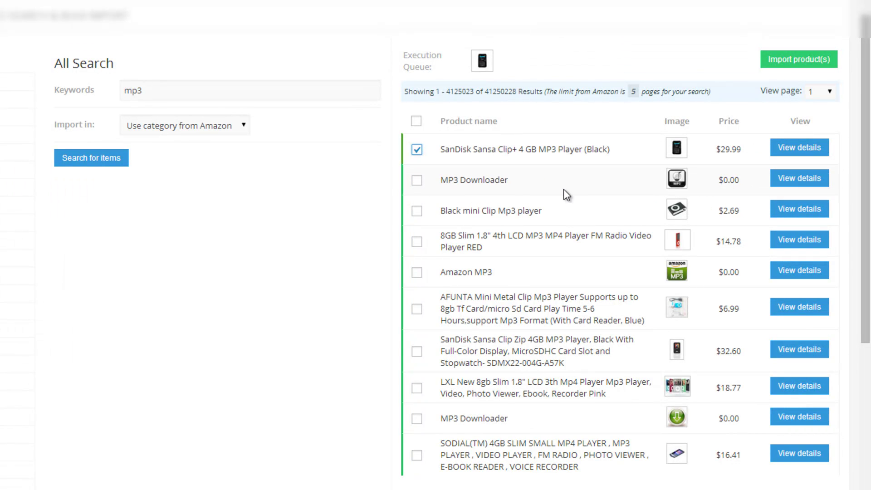
click(416, 211)
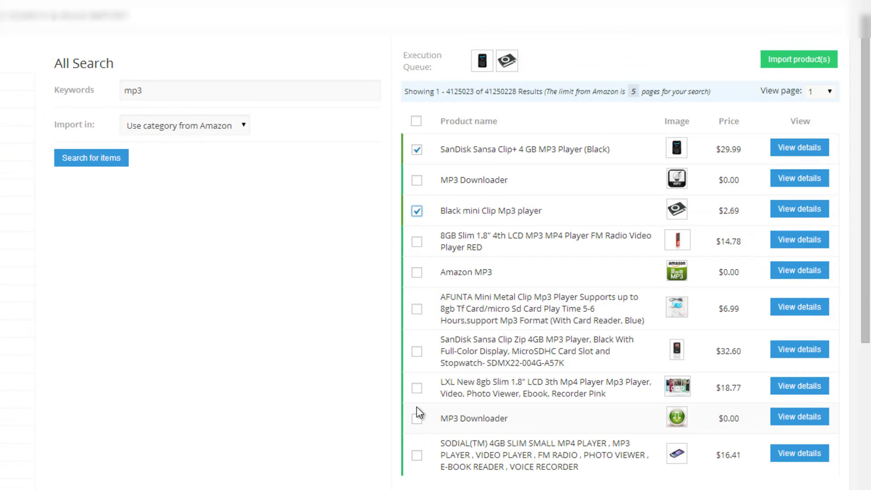
click(416, 352)
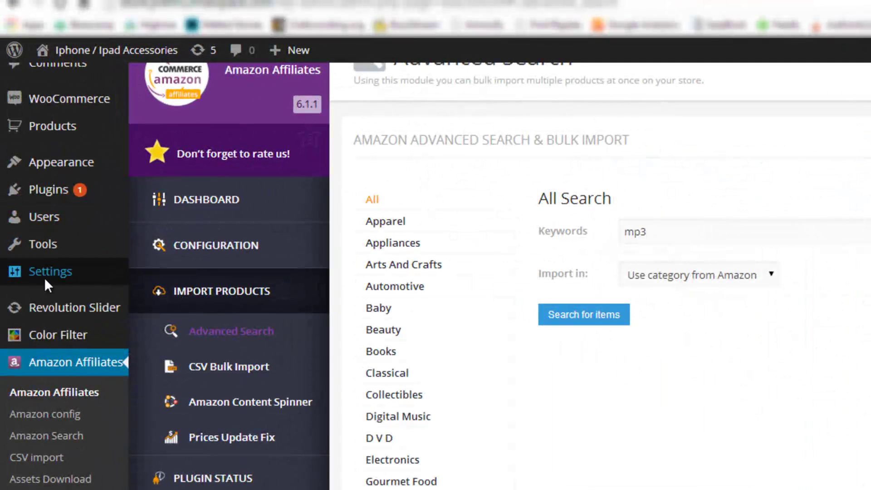
Open the Products list in a new tab, then open the SanDisk Clip Zip product in another tab
mouse_move(67, 130)
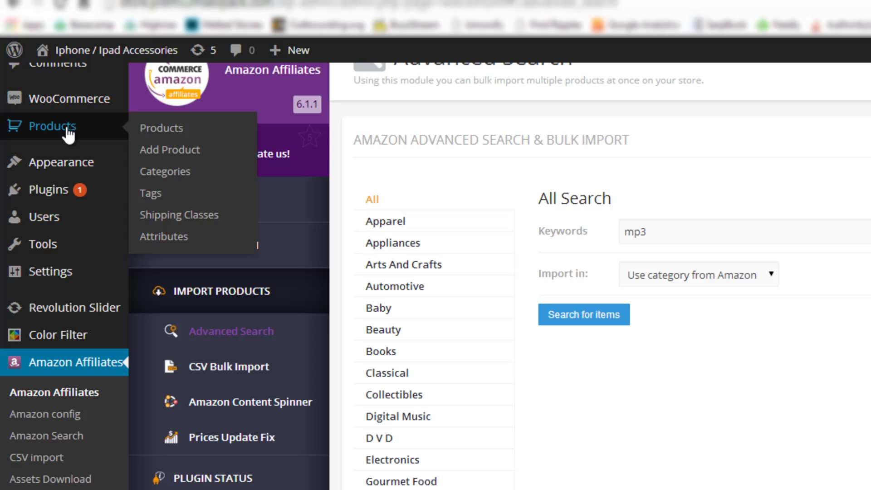
right_click(167, 129)
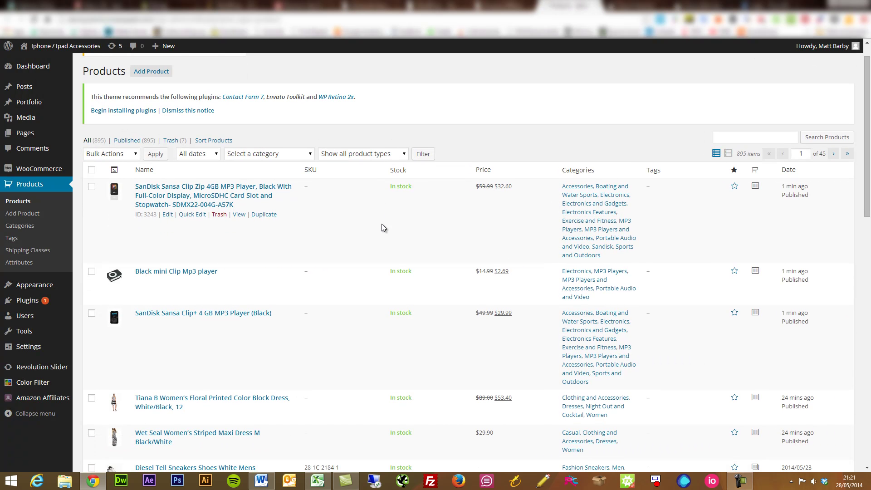
right_click(223, 200)
click(244, 205)
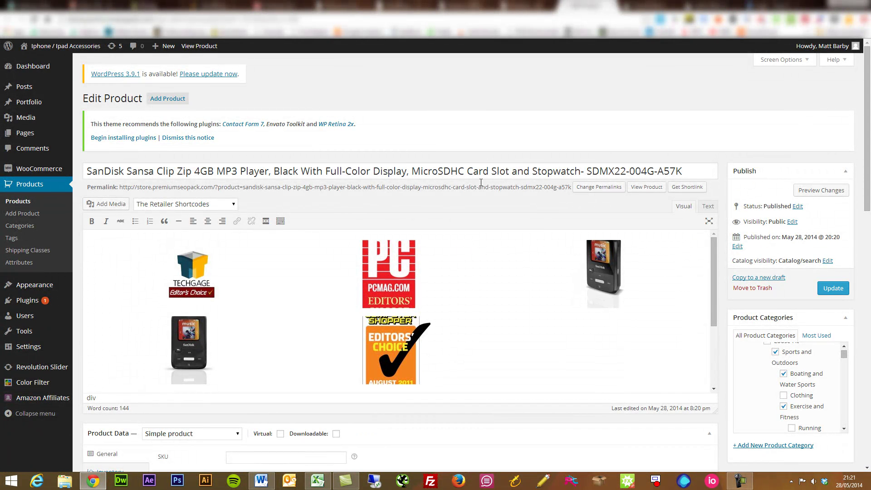
Check the Clip Zip's 59.99 regular and 32.6 sale prices, then preview it on the store
drag(867, 157, 867, 207)
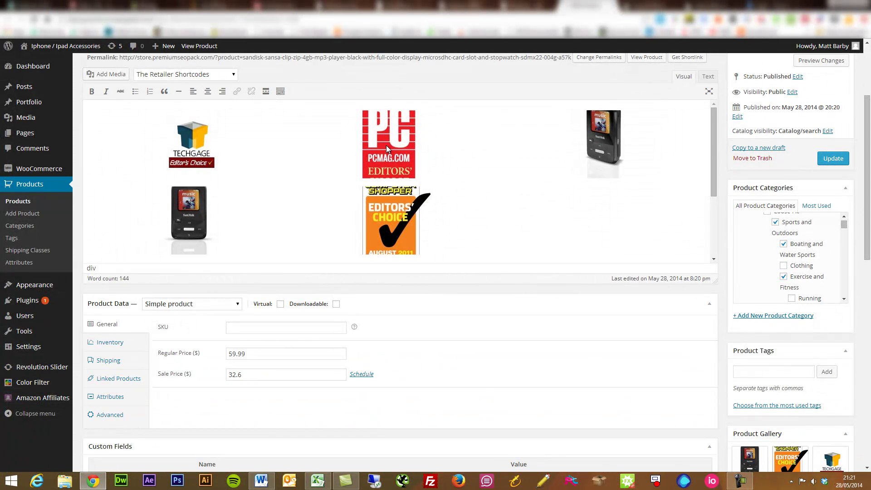
drag(868, 188, 869, 136)
click(821, 150)
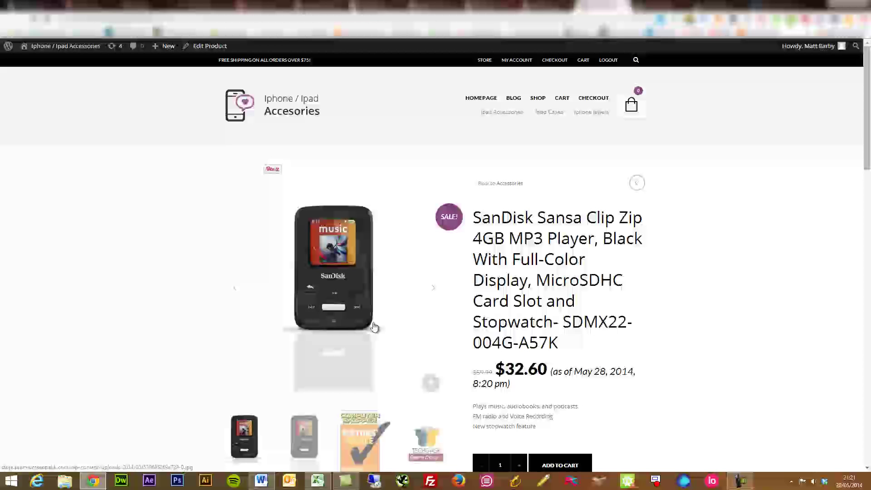
Cycle through the product gallery images, including the Computer Shopper and PCMag badges
click(432, 289)
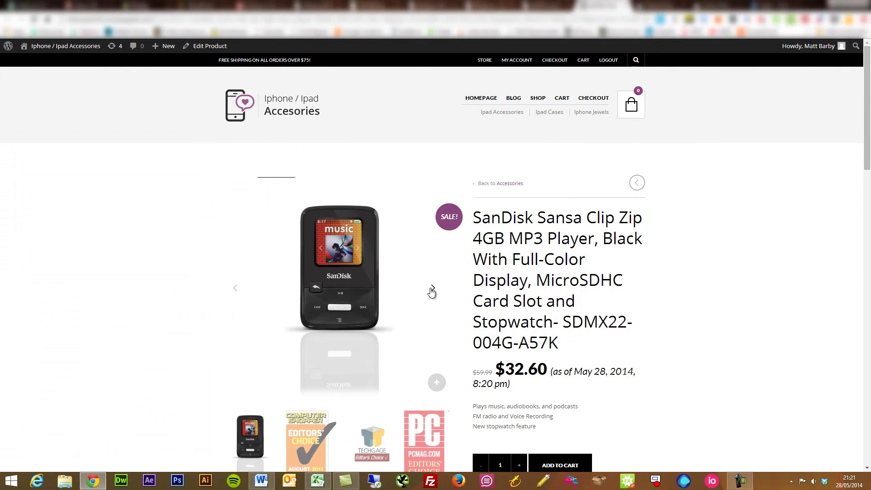
click(435, 292)
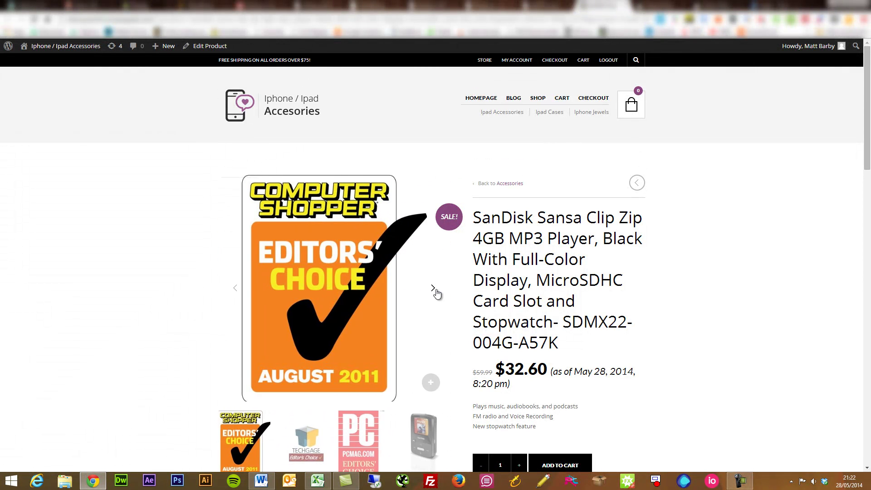
click(435, 293)
click(434, 293)
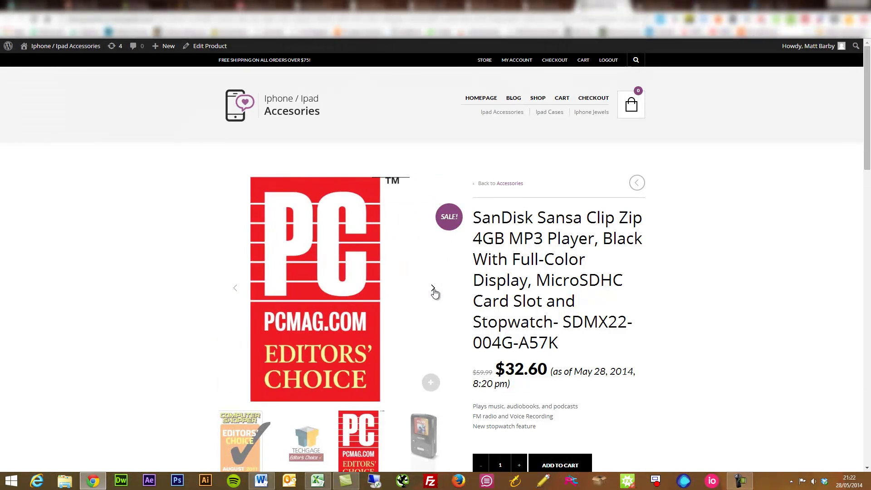
click(434, 293)
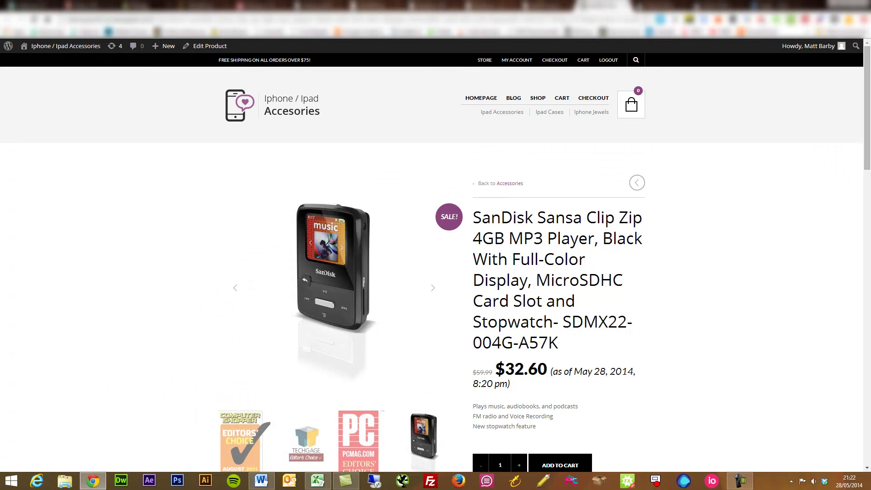
Scroll down and view the product's Amazon Customer Reviews tab
scroll(775, 210, down, 6)
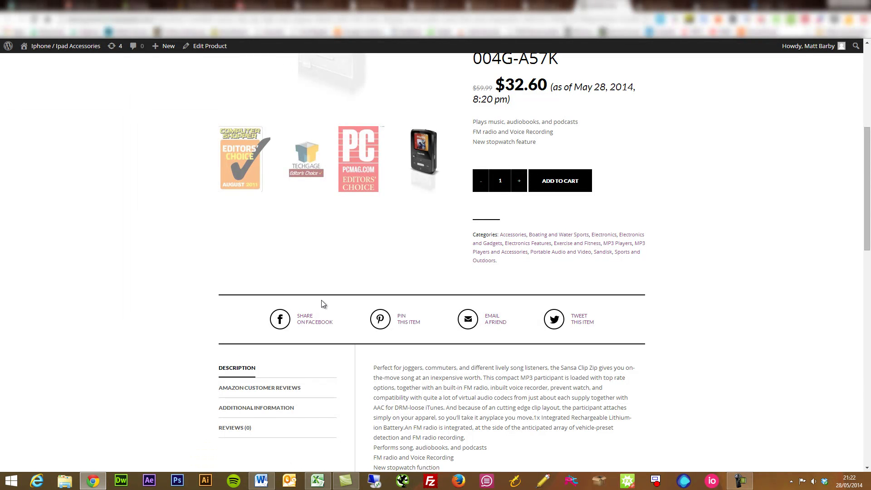
scroll(321, 301, down, 2)
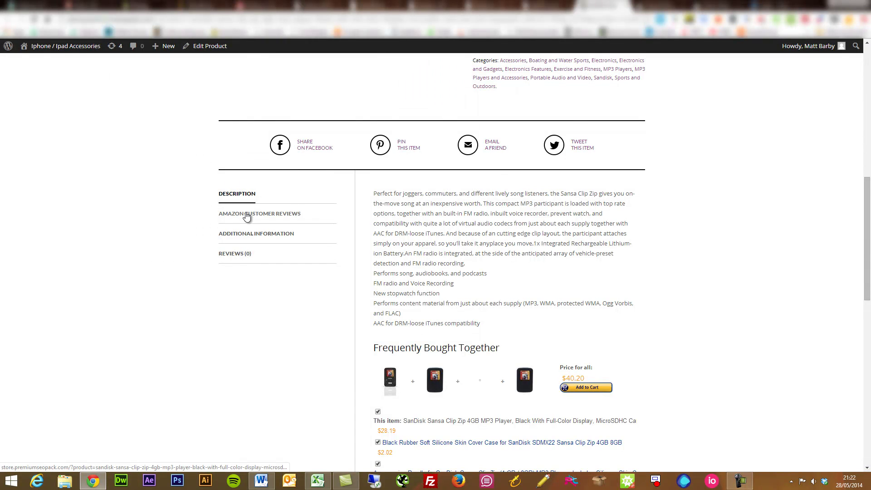
scroll(388, 379, down, 1)
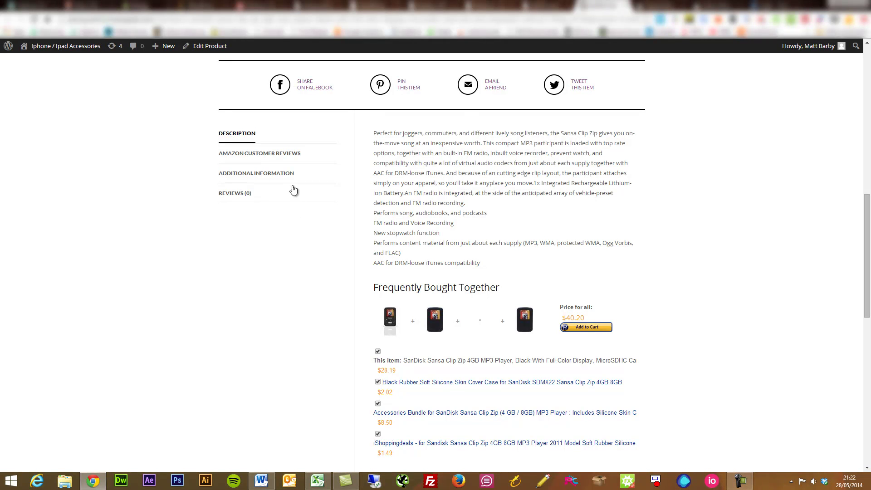
click(284, 156)
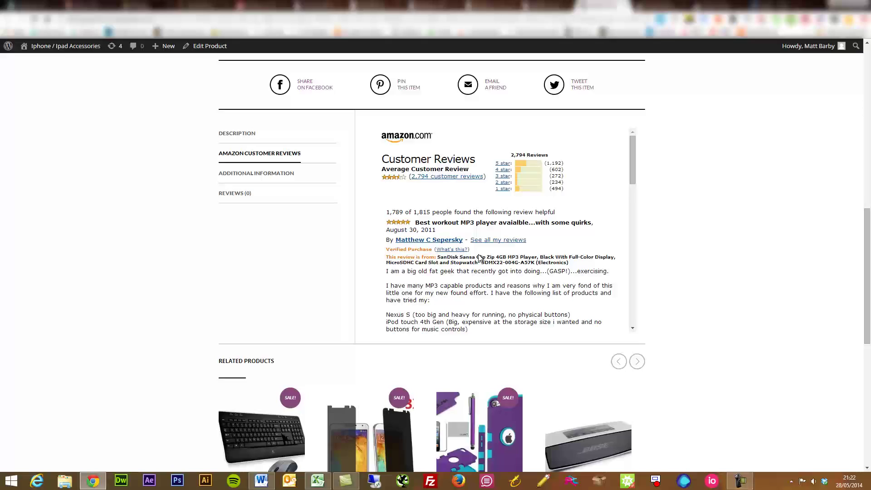
scroll(480, 257, down, 8)
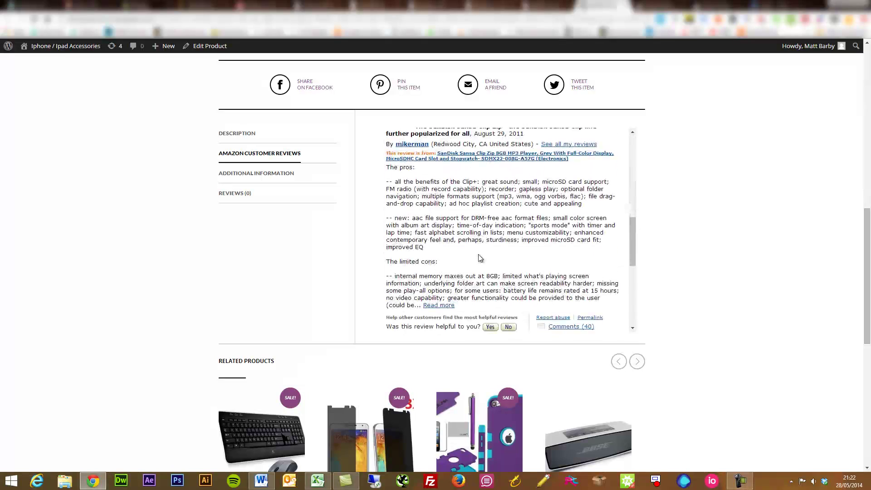
scroll(480, 257, down, 8)
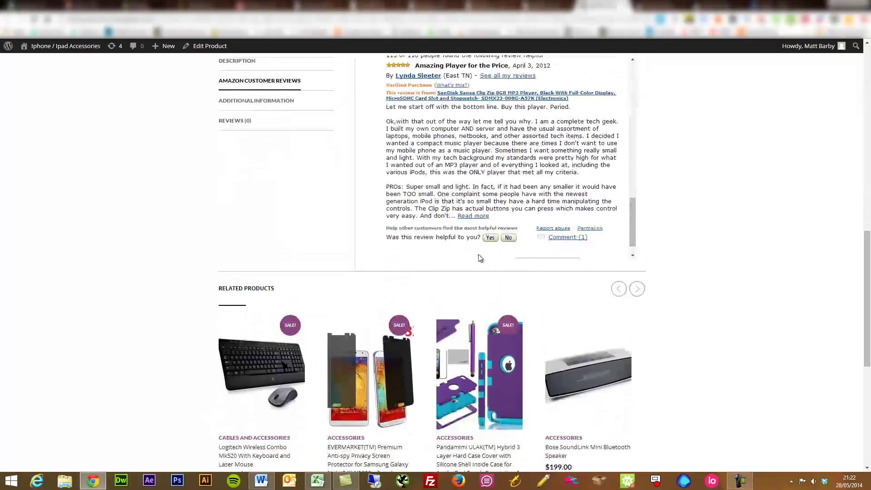
scroll(480, 257, up, 15)
View the product's Additional Information tab
click(275, 230)
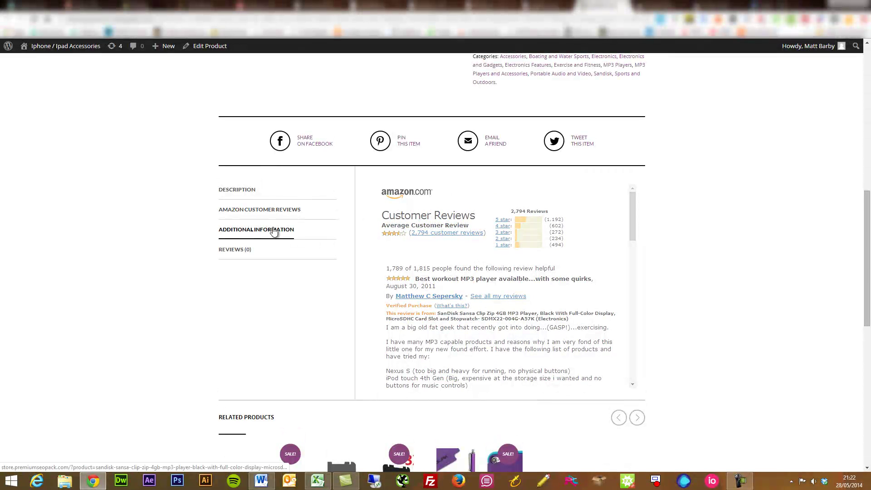
scroll(529, 226, down, 3)
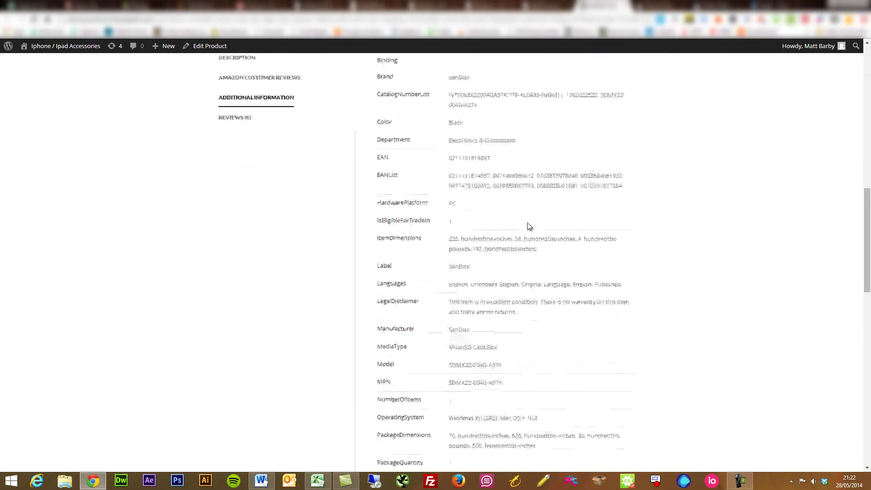
scroll(529, 226, down, 6)
scroll(528, 226, up, 10)
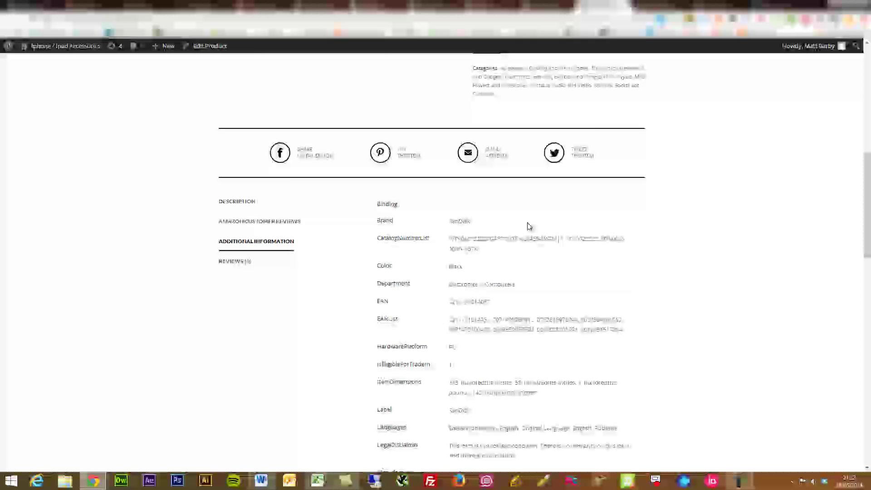
scroll(529, 227, up, 2)
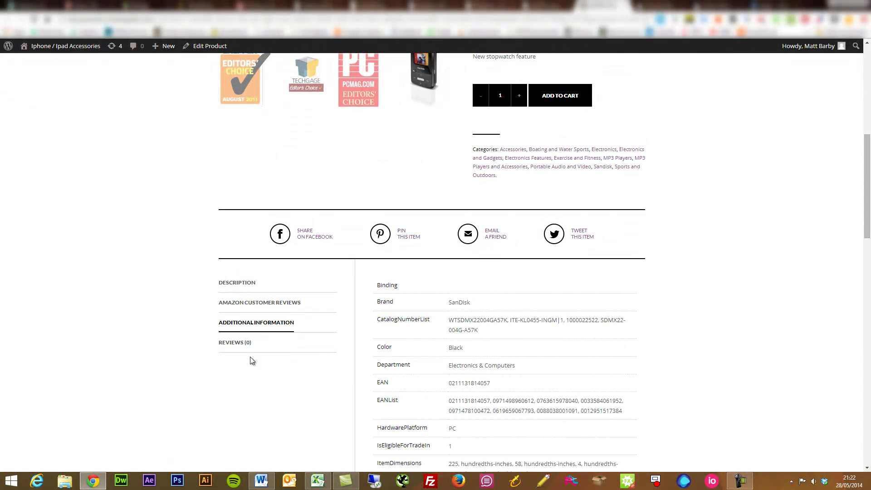
Check the Reviews and Description tabs, then return to the product's Edit Product page
click(239, 343)
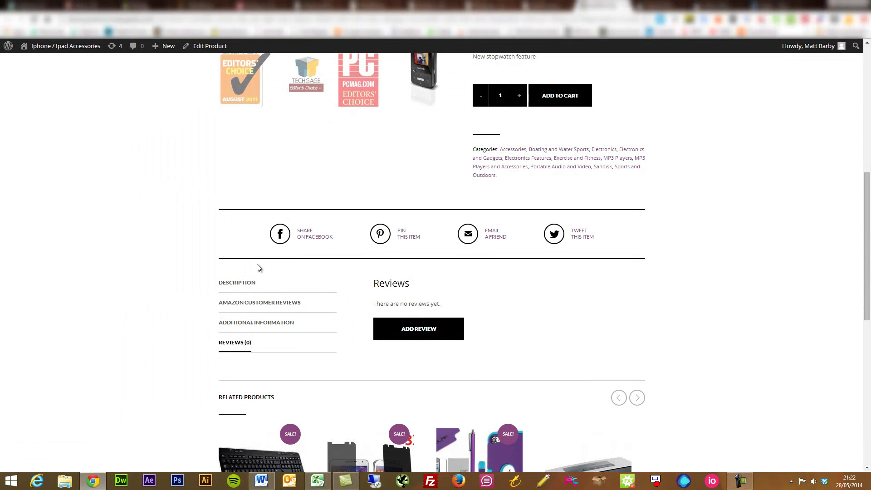
click(242, 282)
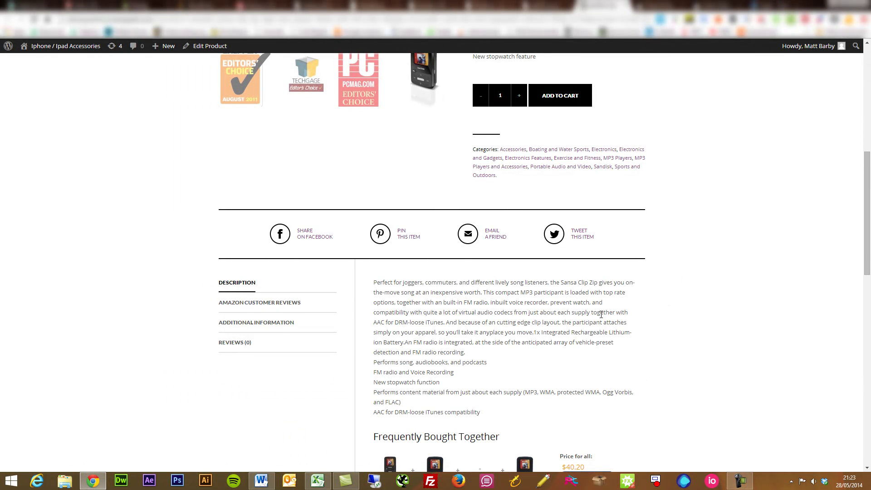
scroll(601, 314, down, 2)
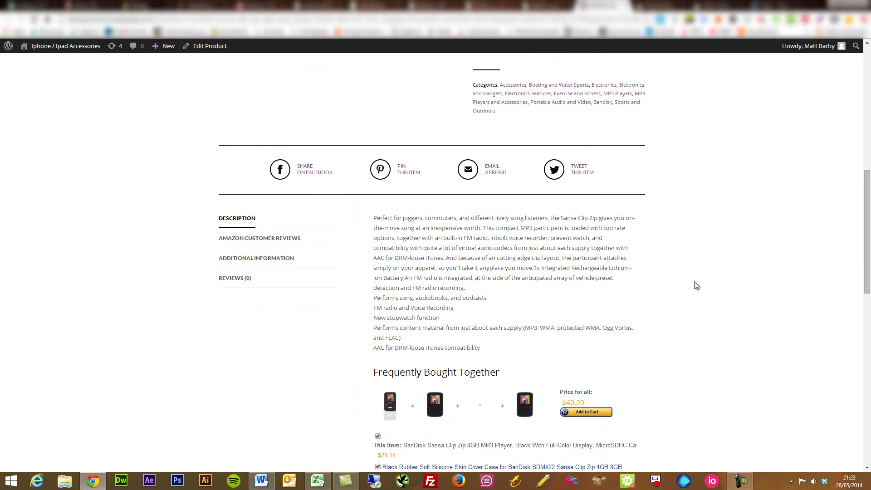
scroll(696, 285, up, 5)
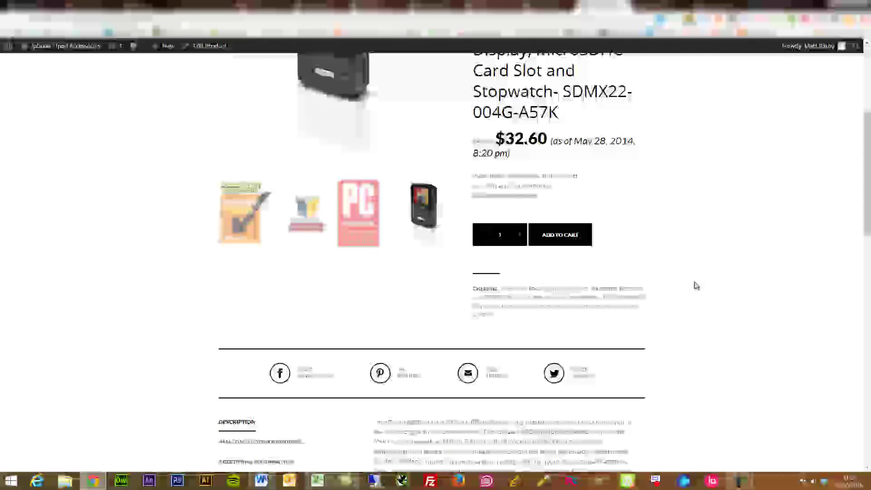
scroll(697, 285, down, 8)
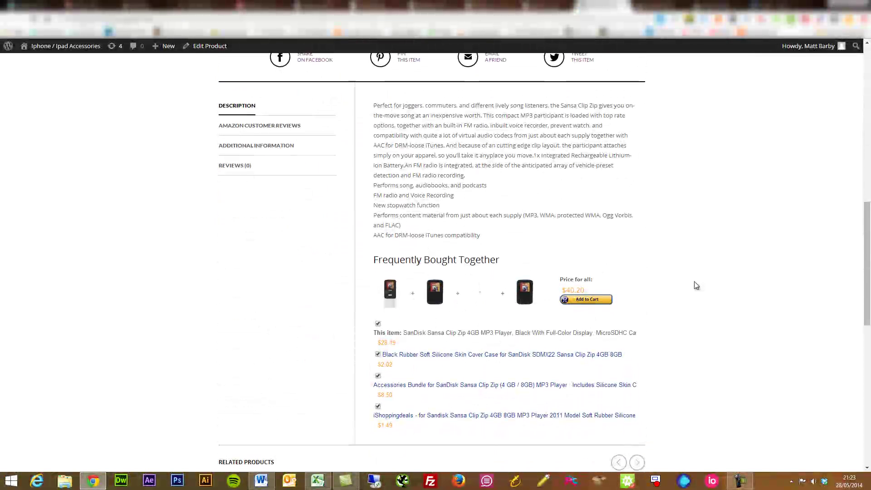
scroll(694, 283, up, 5)
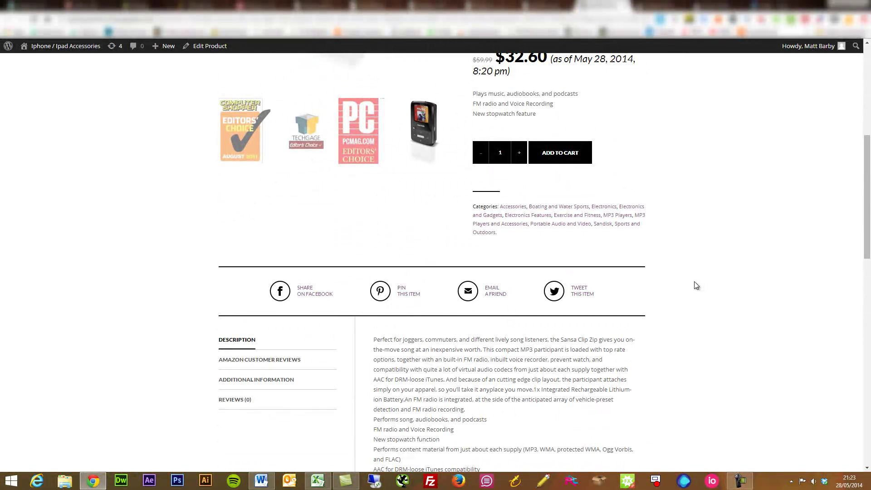
scroll(636, 173, up, 5)
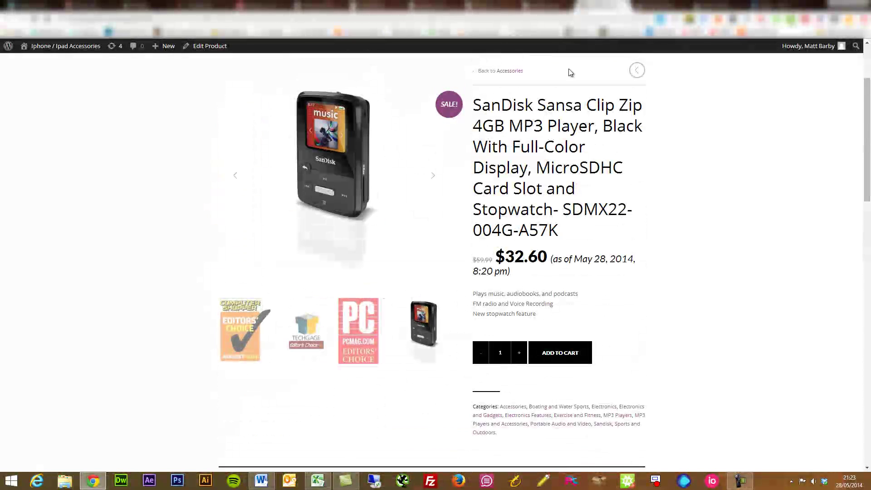
click(547, 8)
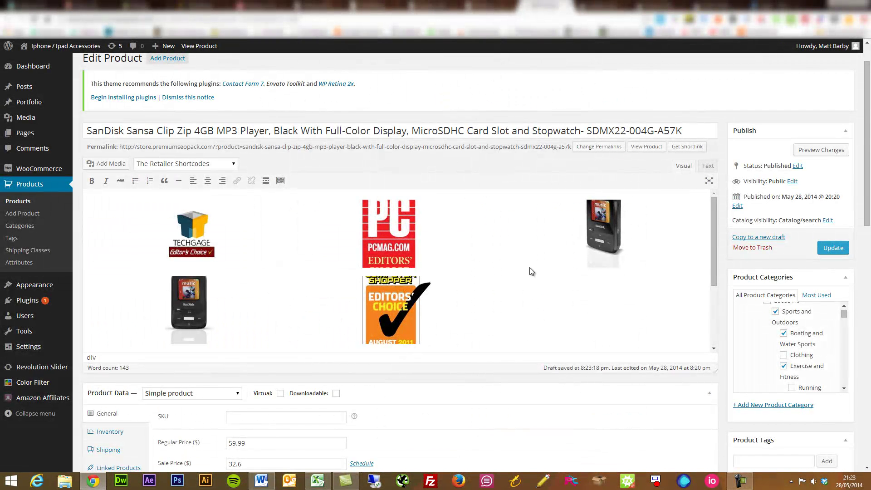
Make the wwcAmzAff_old_content custom field taller to read the original description, then leave without saving
scroll(494, 197, down, 4)
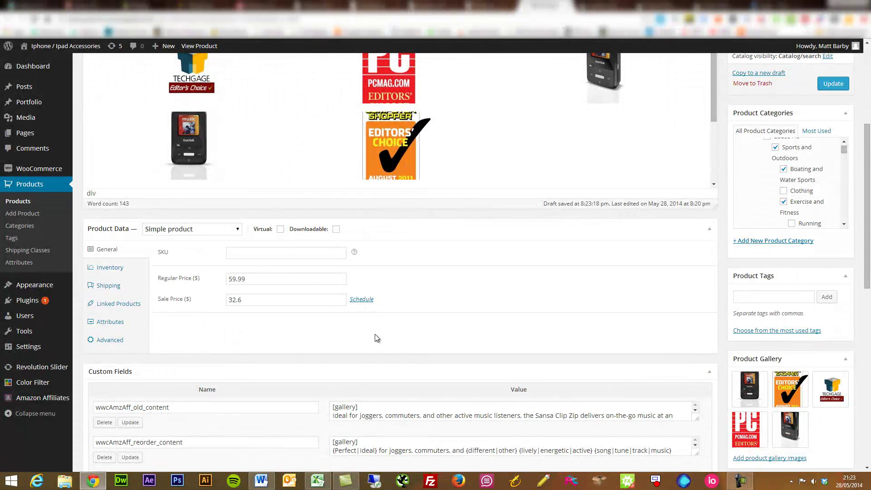
scroll(375, 338, down, 3)
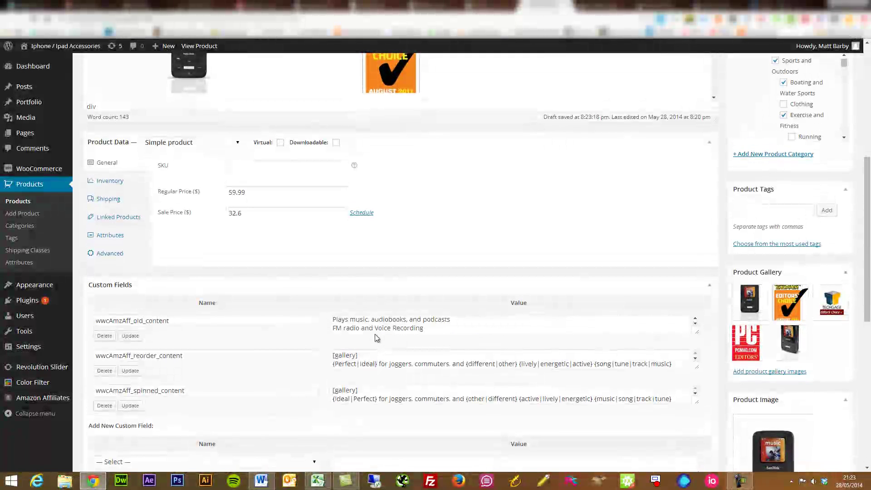
scroll(375, 338, up, 5)
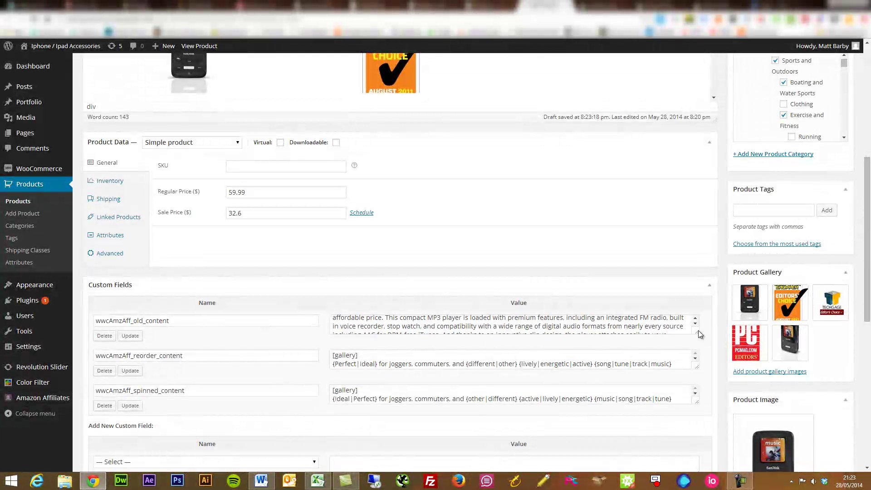
drag(700, 334, 696, 385)
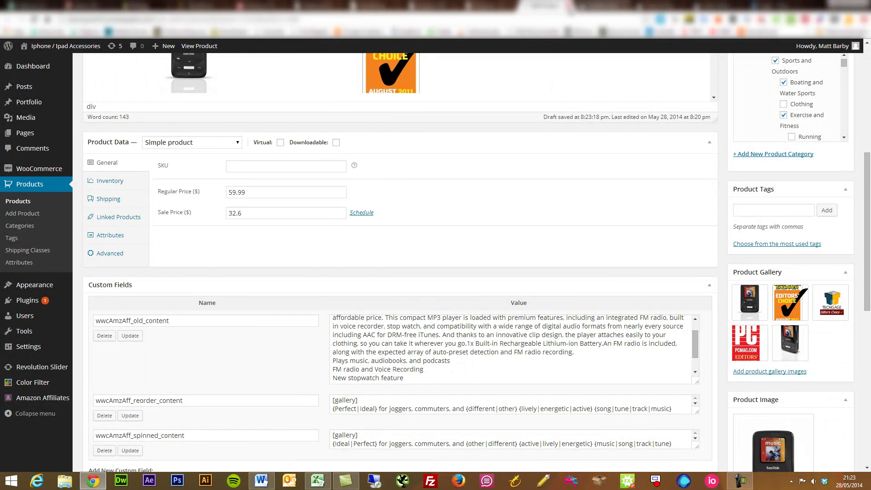
click(446, 94)
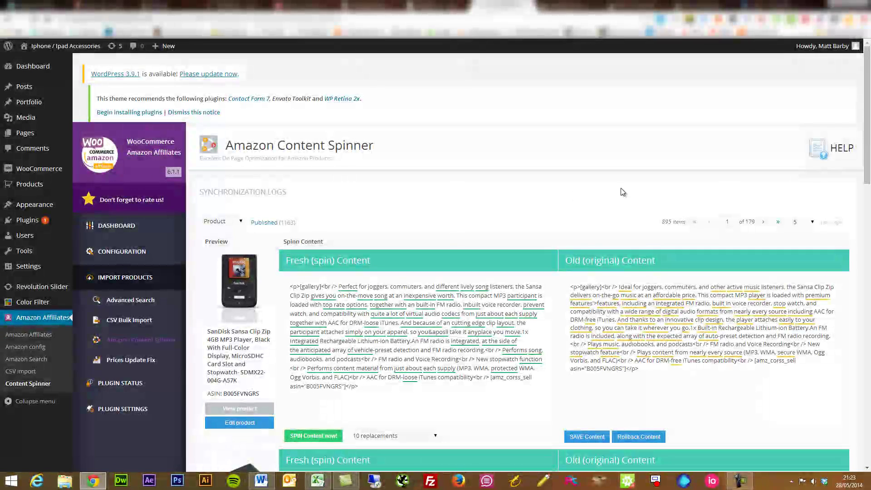
Spin the SanDisk Clip Zip description with 60 replacements and review the replacement count options
scroll(622, 234, down, 2)
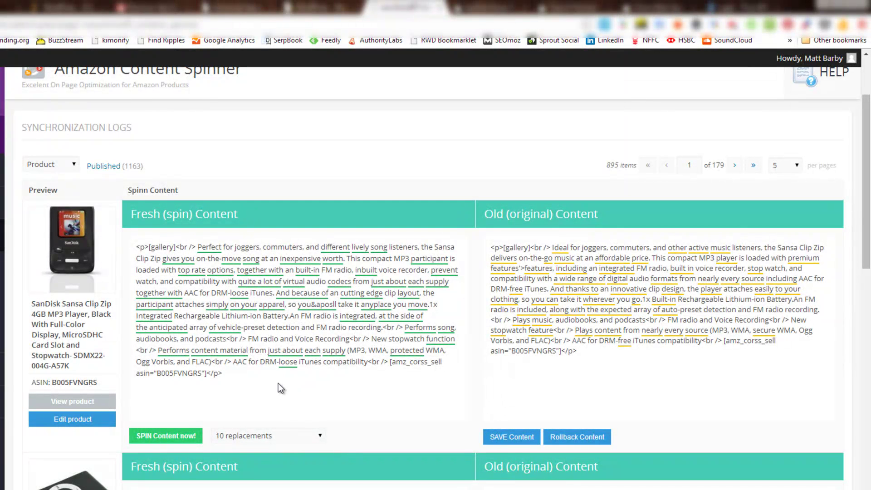
click(293, 434)
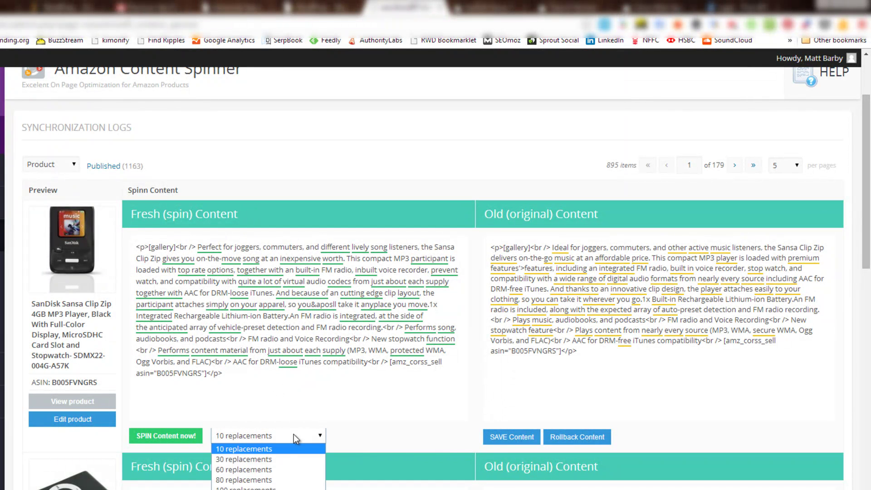
click(290, 467)
click(170, 434)
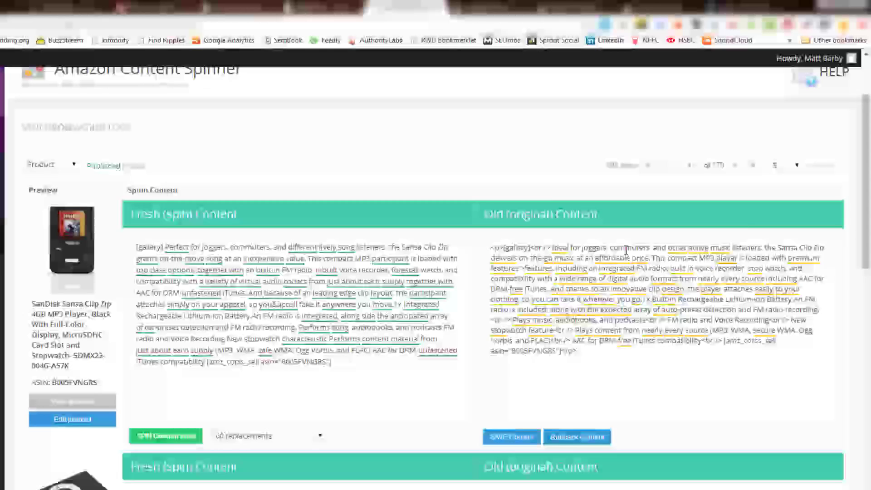
scroll(867, 223, down, 3)
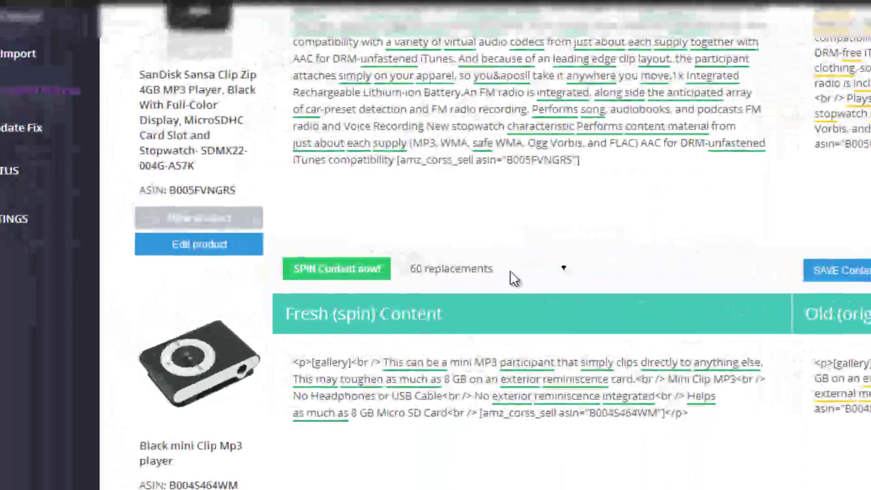
click(512, 272)
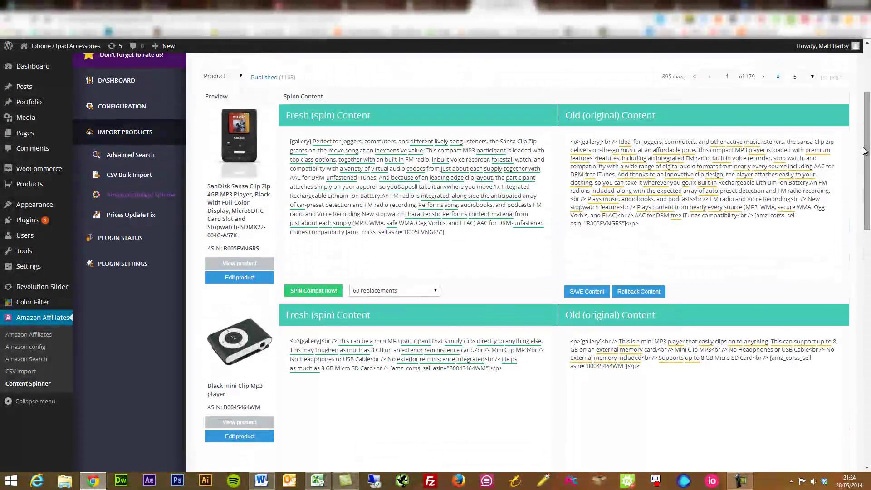
Roll back the Clip Zip's spun description to the original and save the content
click(647, 295)
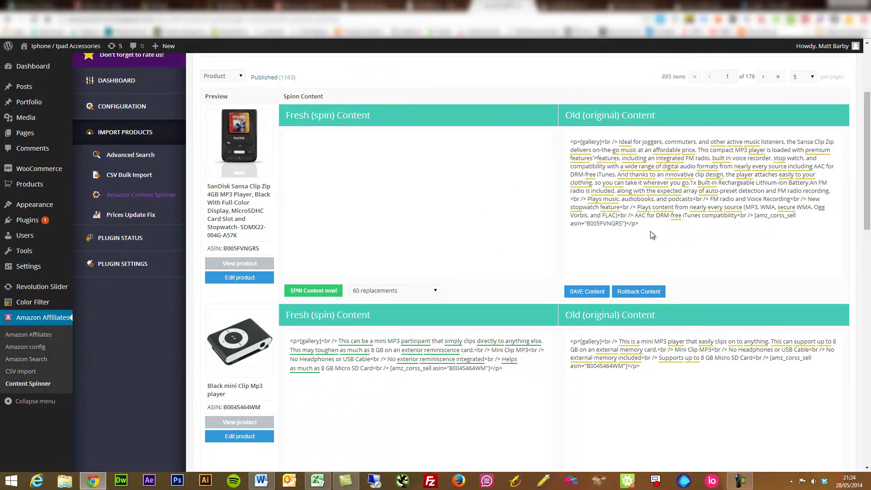
click(594, 292)
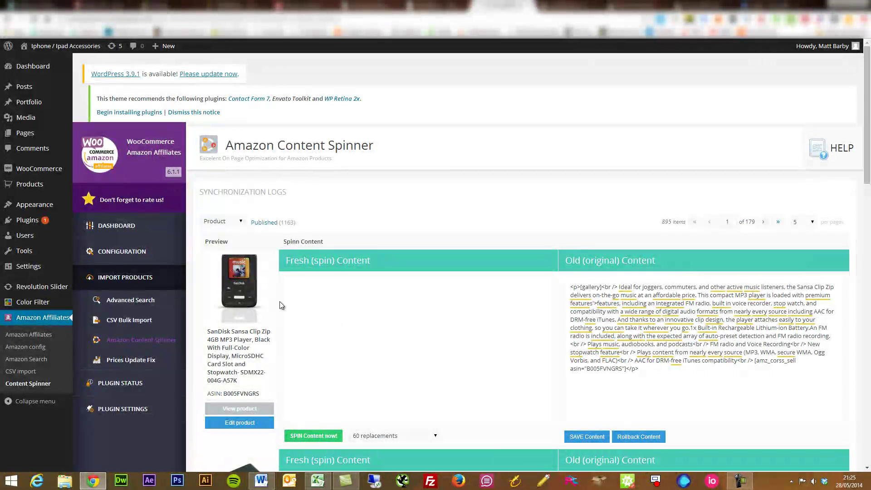
Go to CSV Bulk Products Import, focus the empty ASIN codes box, and expand Plugin Status
click(144, 321)
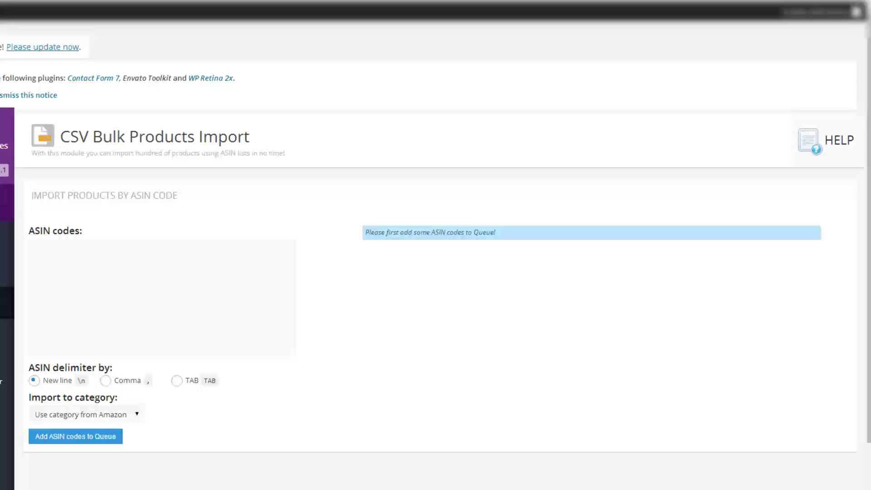
click(74, 253)
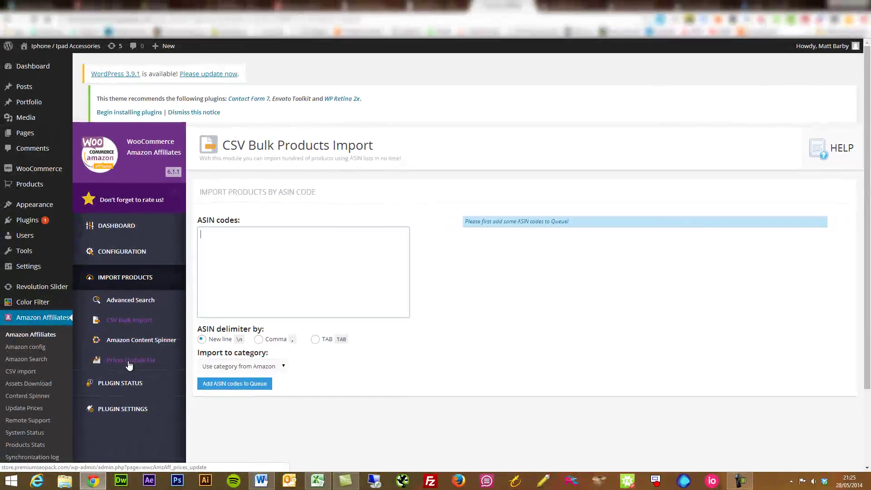
click(118, 384)
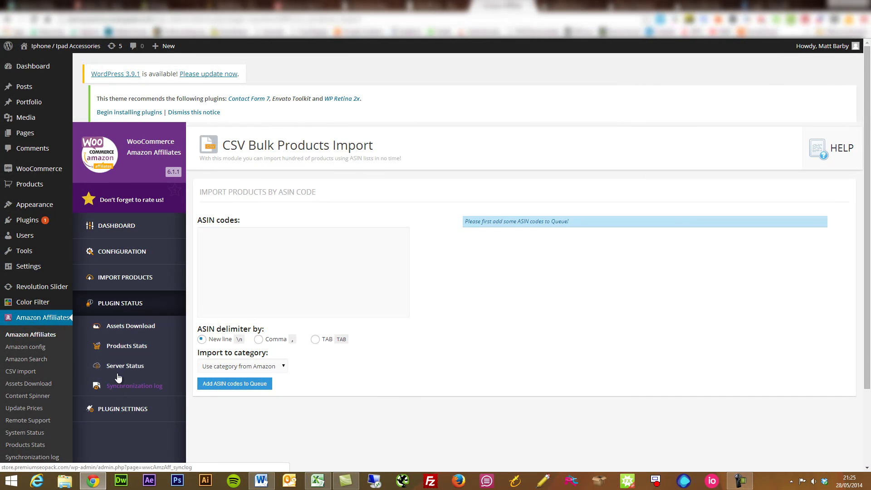
Check the Assets Download page, then go to Products Stats listing 895 items
click(128, 325)
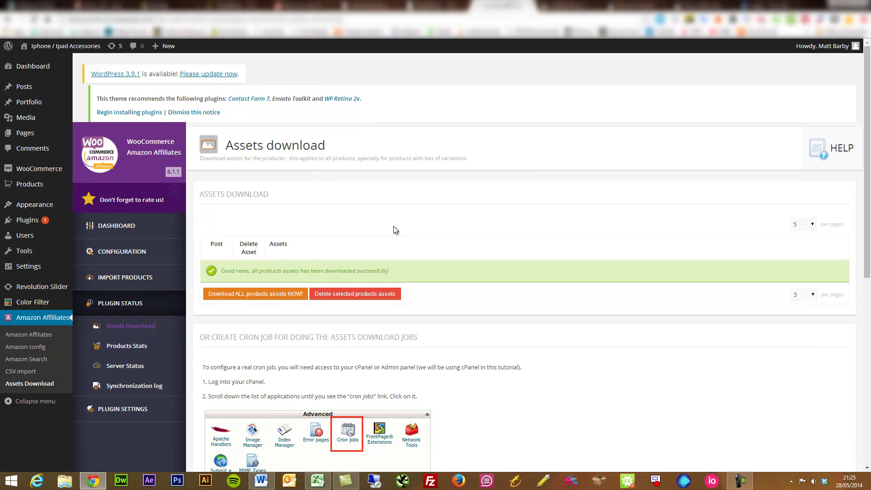
click(135, 349)
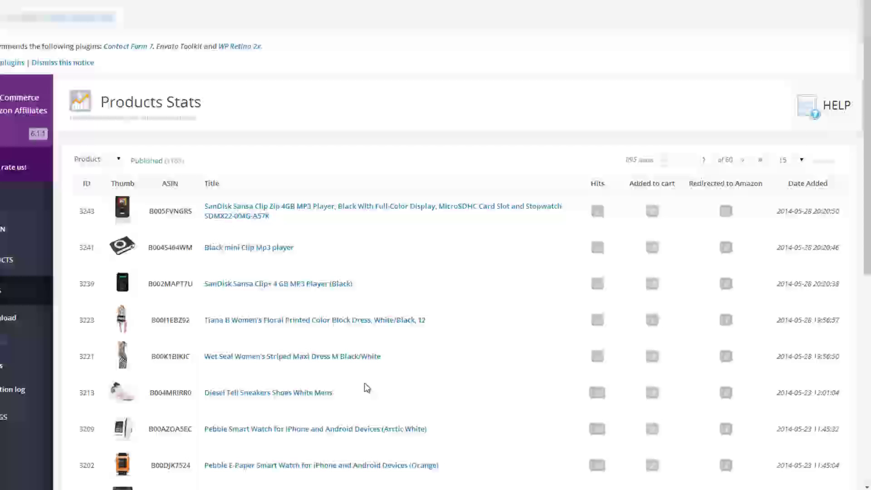
Review the 895-item Products Stats table's hits, Added to cart and Amazon redirect columns
drag(866, 166, 866, 171)
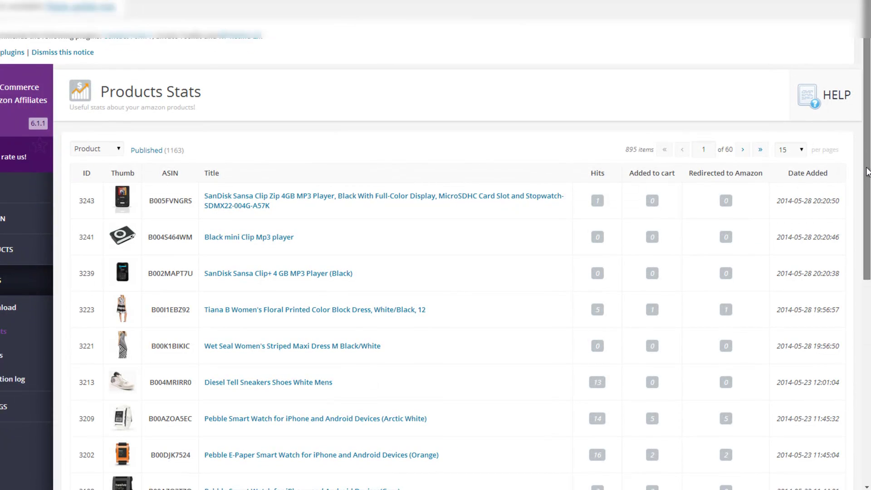
scroll(866, 171, down, 3)
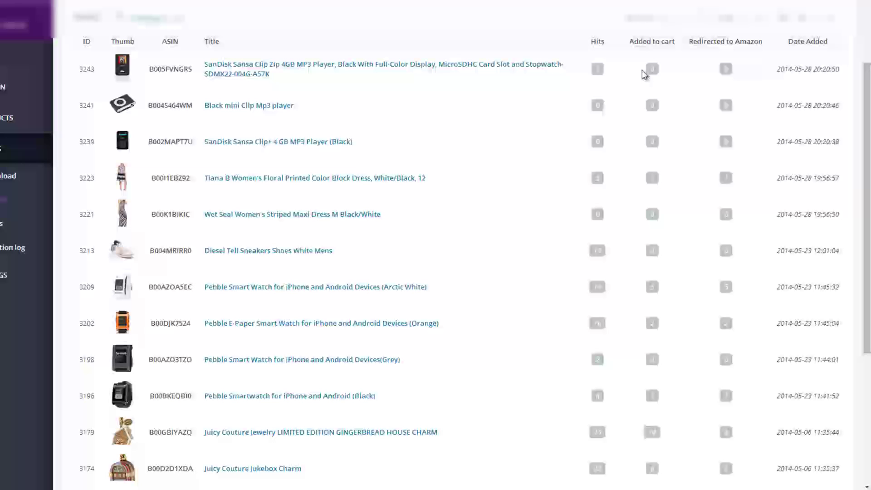
drag(629, 42, 679, 42)
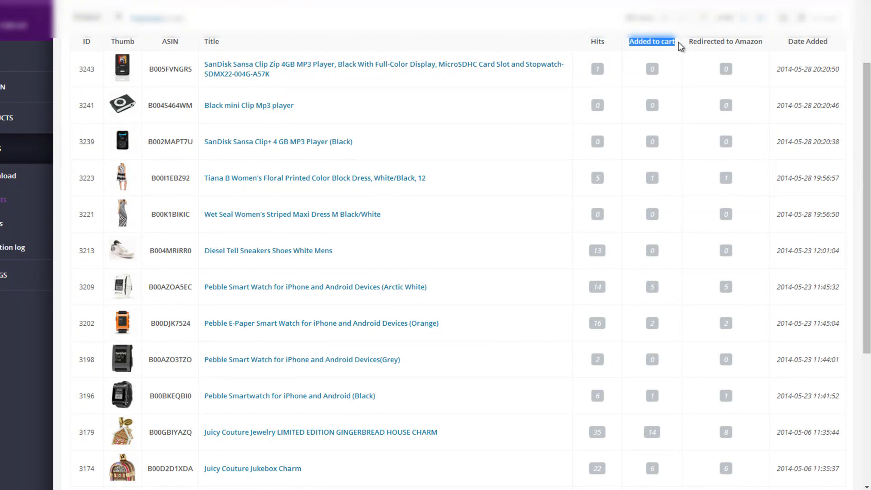
click(678, 42)
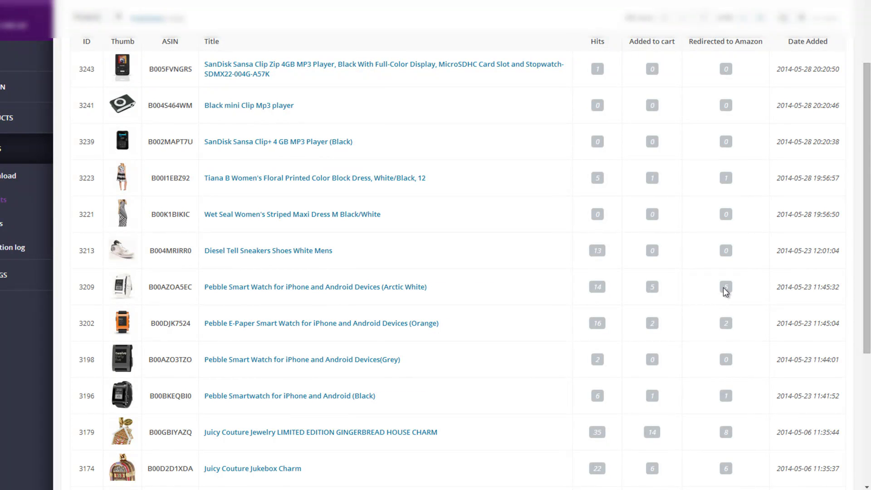
scroll(726, 291, down, 2)
scroll(725, 291, up, 5)
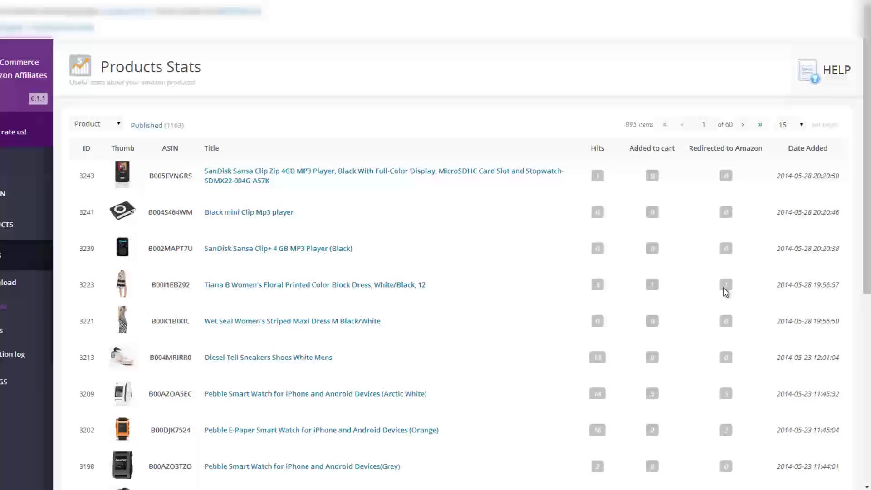
scroll(725, 291, down, 7)
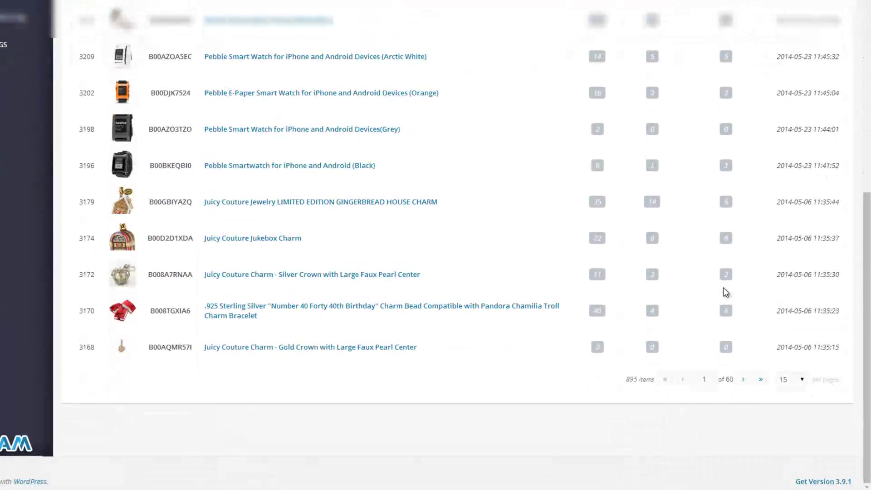
scroll(724, 291, up, 6)
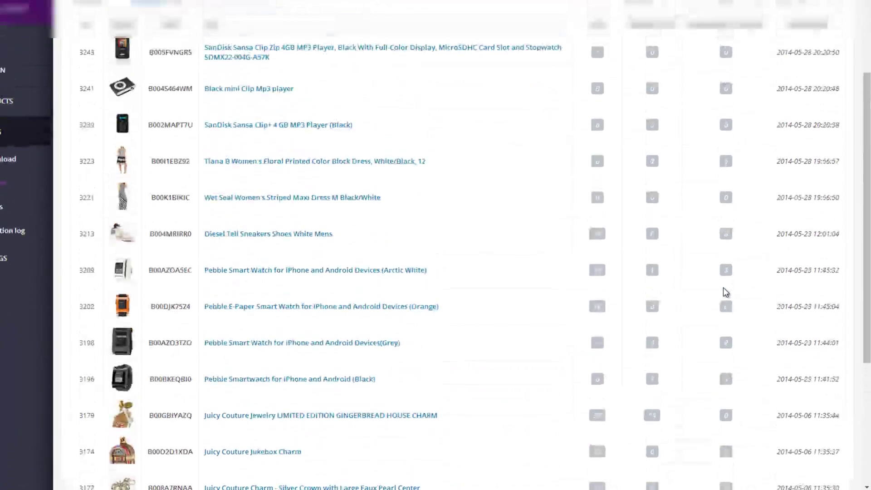
scroll(723, 287, up, 2)
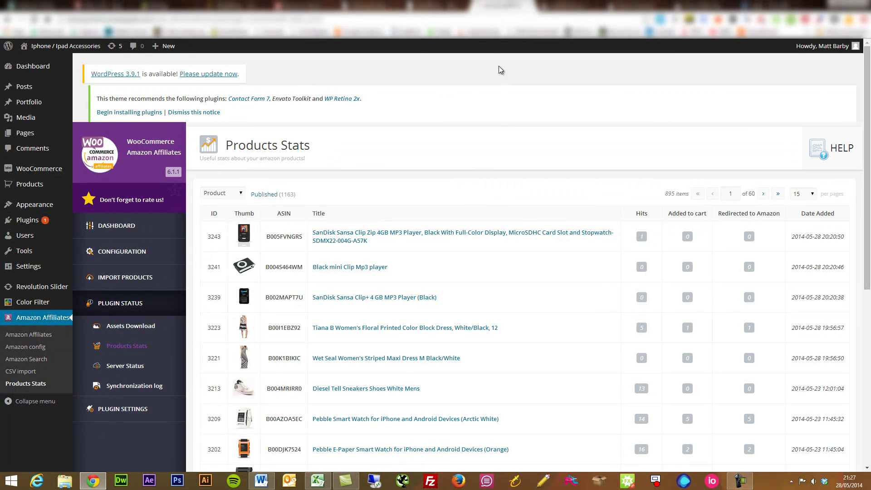
click(146, 279)
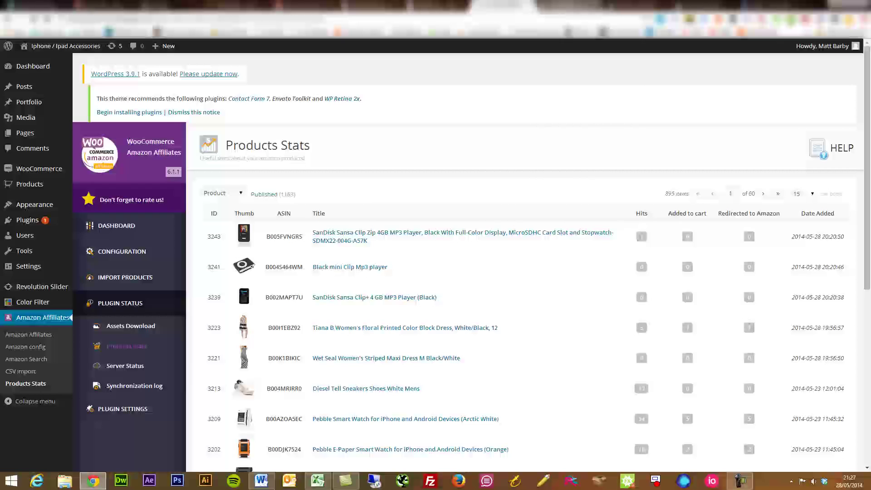
Add the SanDisk Sansa Clip Zip player to the cart from its product page
click(569, 7)
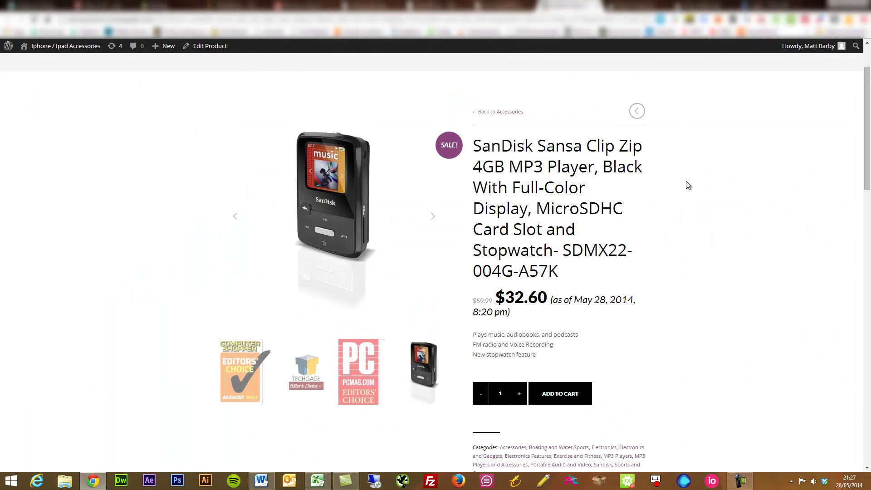
scroll(688, 185, up, 3)
scroll(687, 184, down, 1)
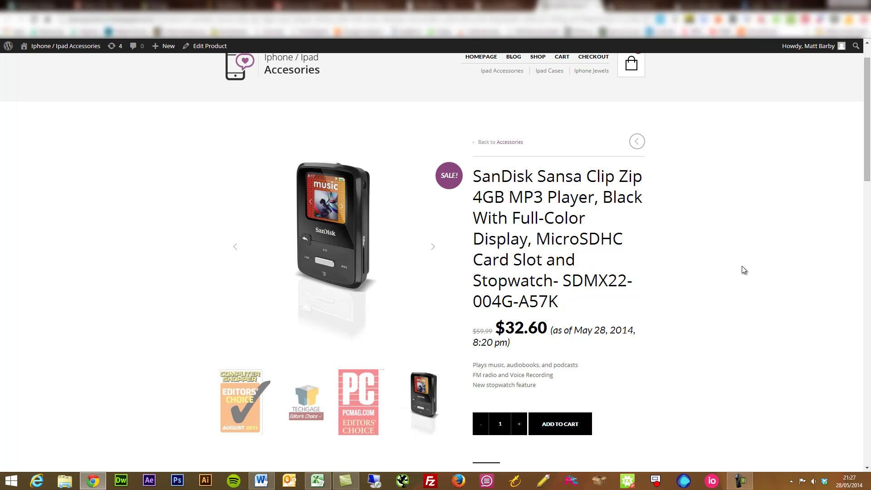
scroll(742, 267, up, 1)
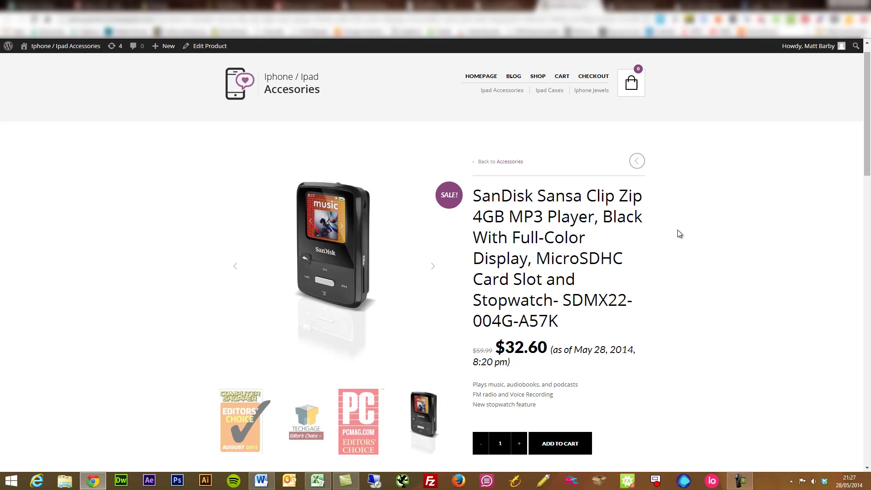
scroll(679, 233, down, 1)
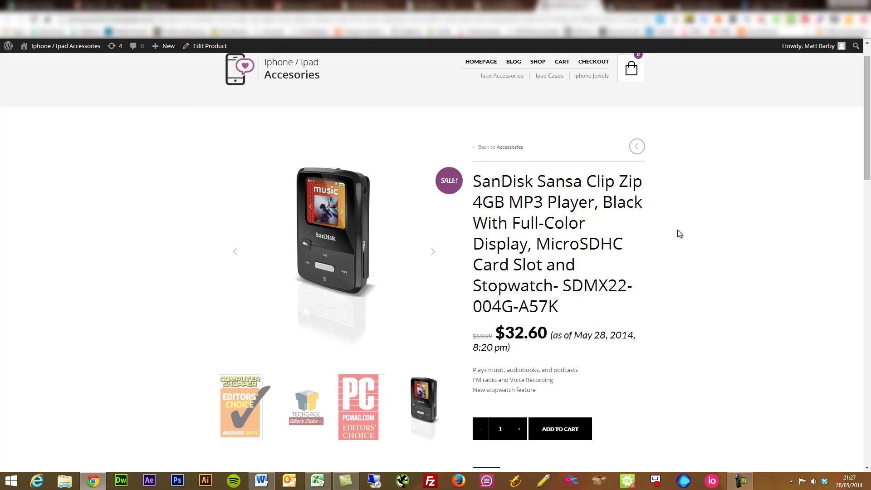
click(560, 431)
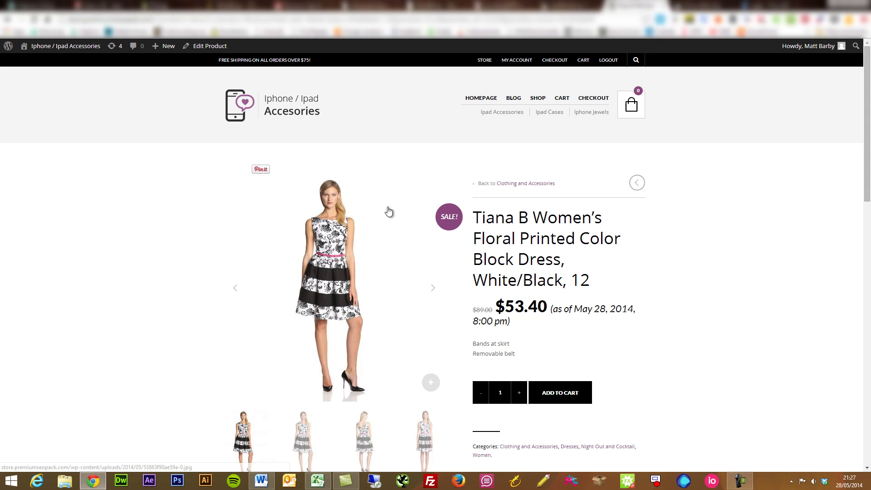
Add the Tiana B dress and Calvin Klein shirt, then view the $141.00 cart
click(566, 393)
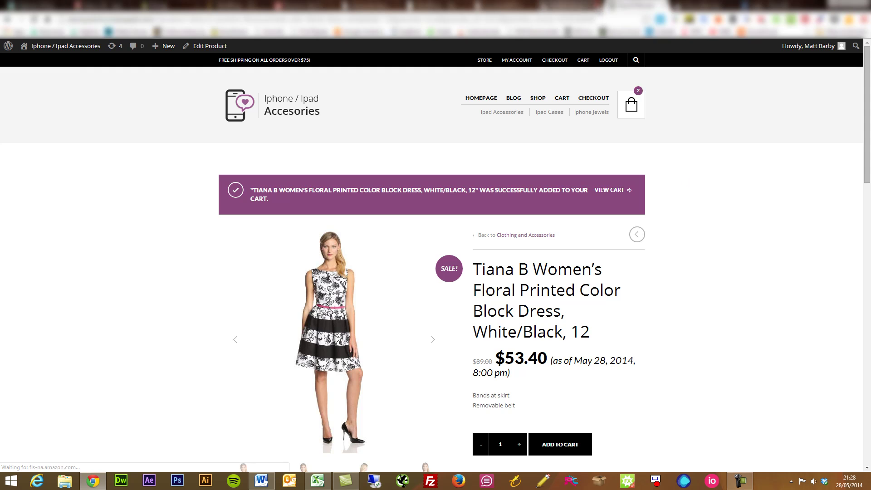
key(alt+Left)
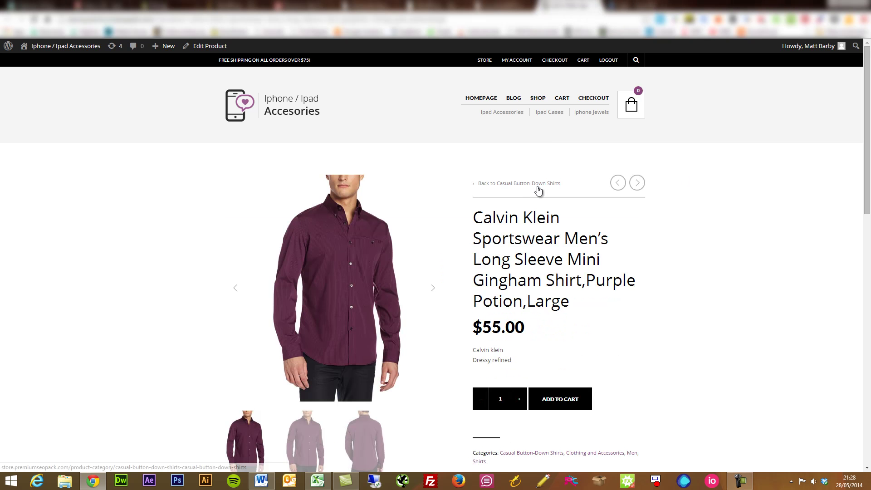
click(575, 395)
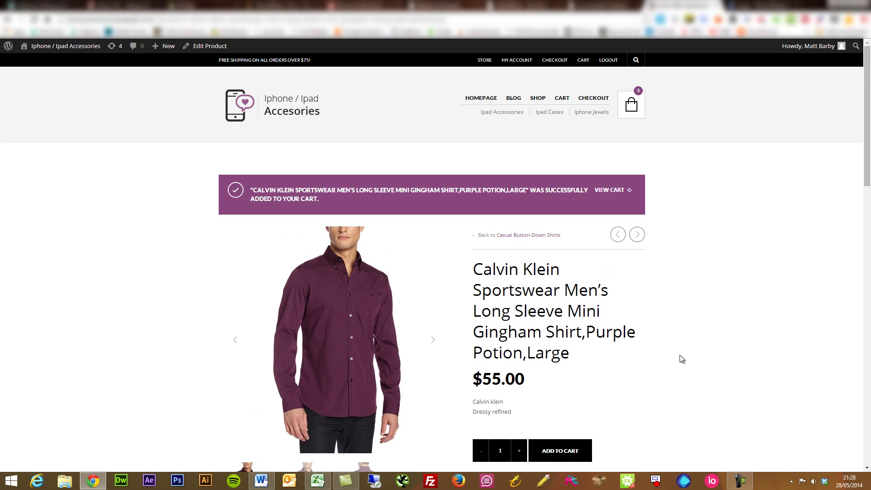
click(612, 193)
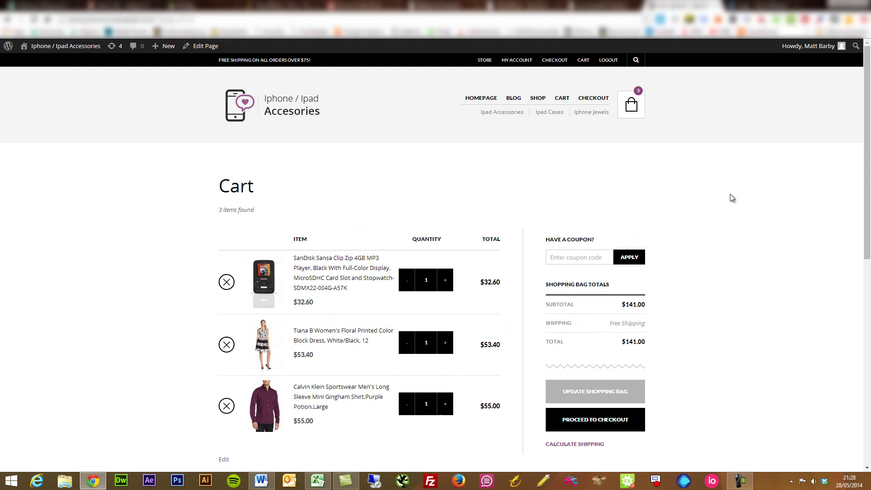
Raise the Clip Zip player's quantity to 2 and update the cart total to $173.60
scroll(731, 195, down, 1)
scroll(730, 198, down, 2)
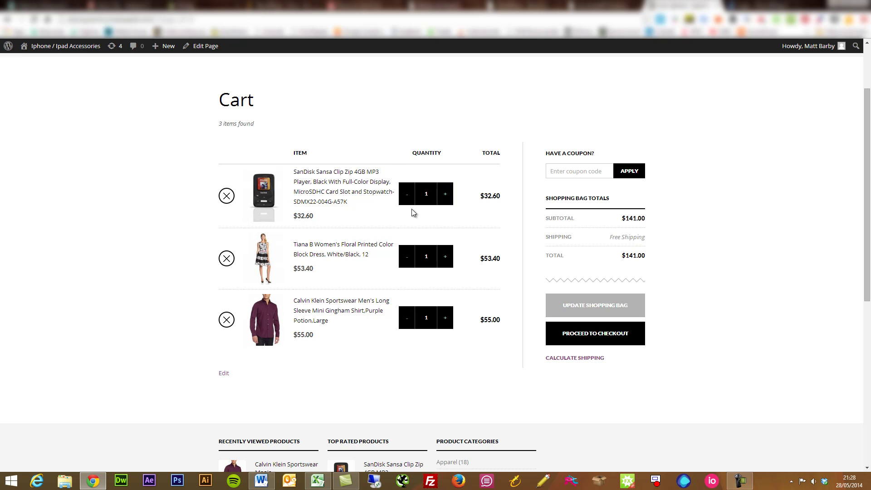
click(445, 199)
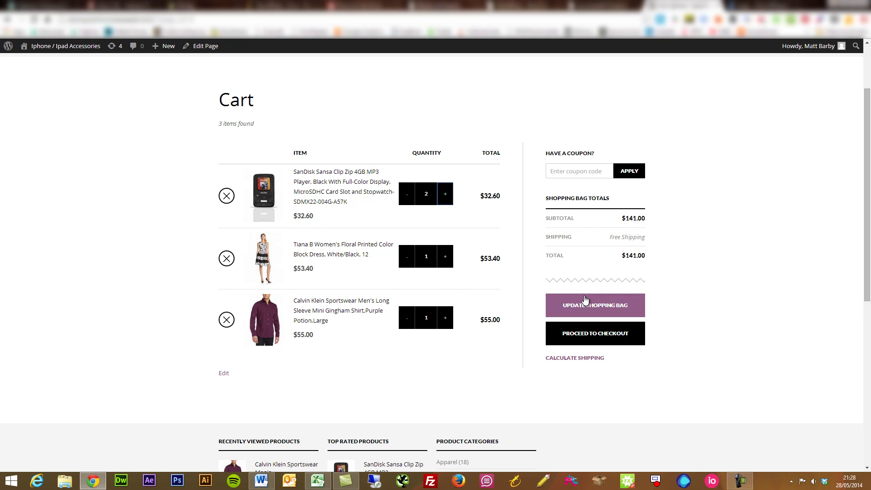
click(585, 301)
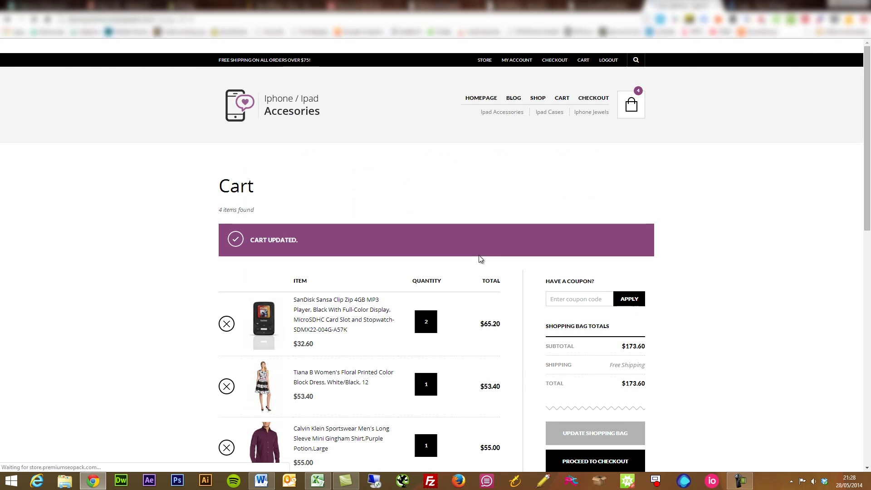
scroll(702, 326, down, 2)
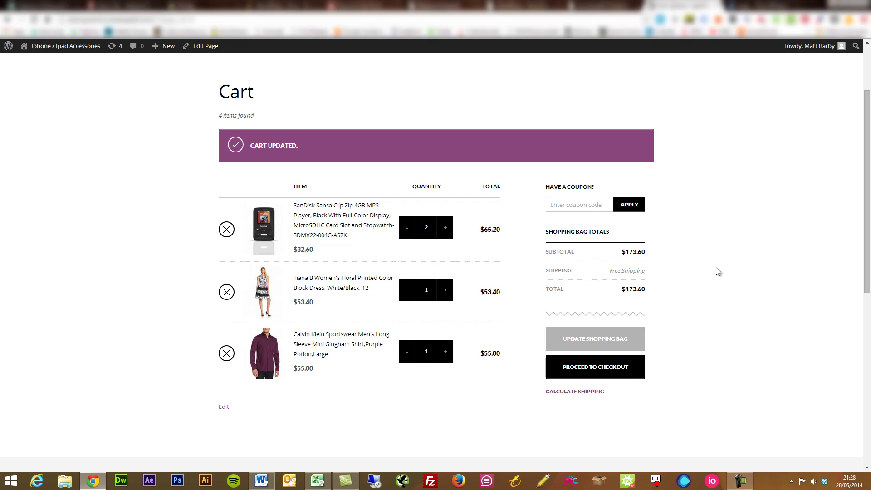
Check out to Amazon, review the SanDisk and Tiana B confirmation, then return to Products Stats
click(612, 369)
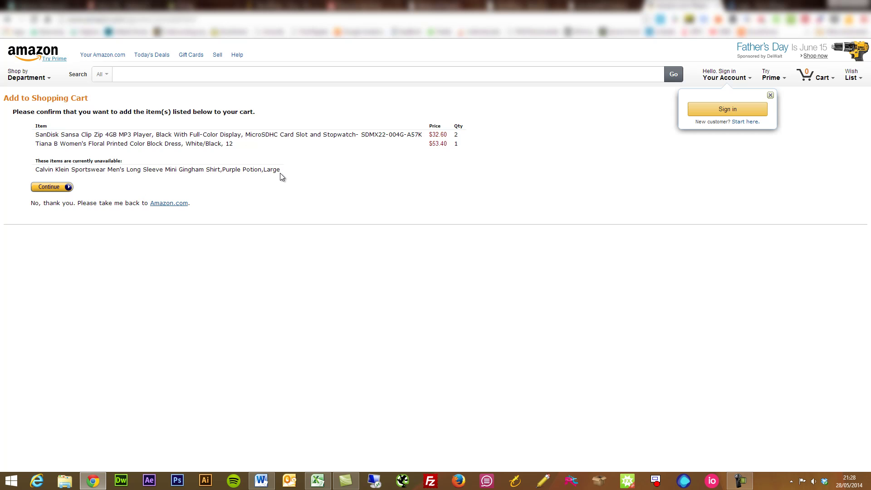
drag(38, 145, 337, 166)
click(336, 165)
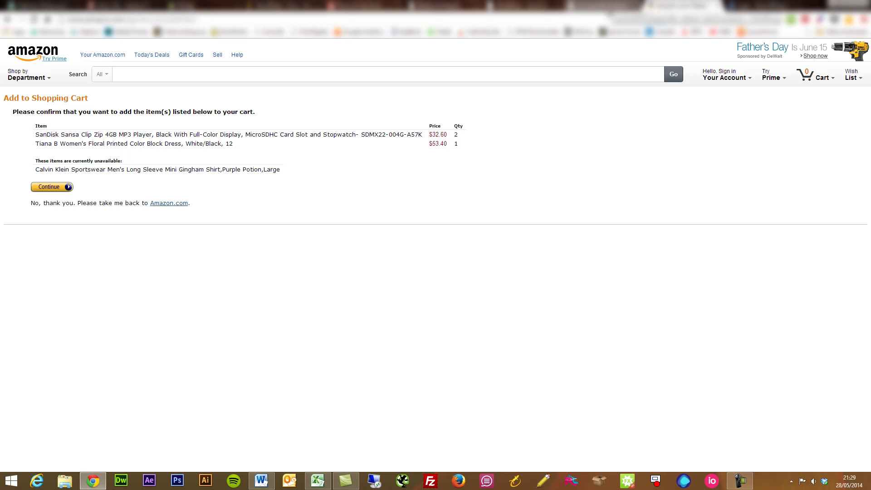
click(607, 6)
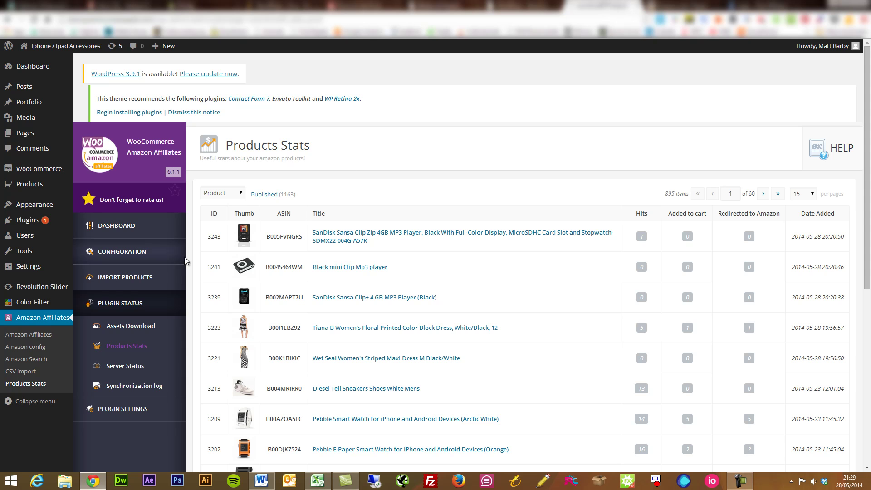
Expand the CONFIGURATION and IMPORT PRODUCTS sections in the plugin sidebar
scroll(189, 266, down, 1)
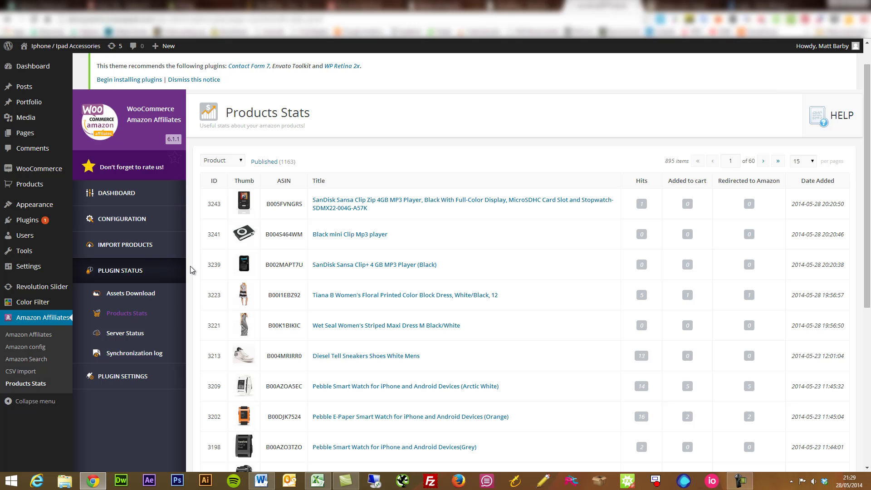
click(134, 228)
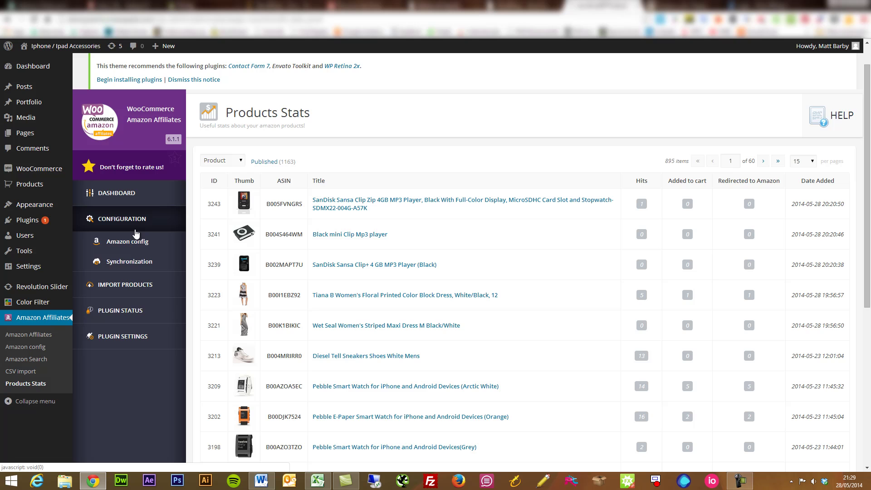
click(141, 283)
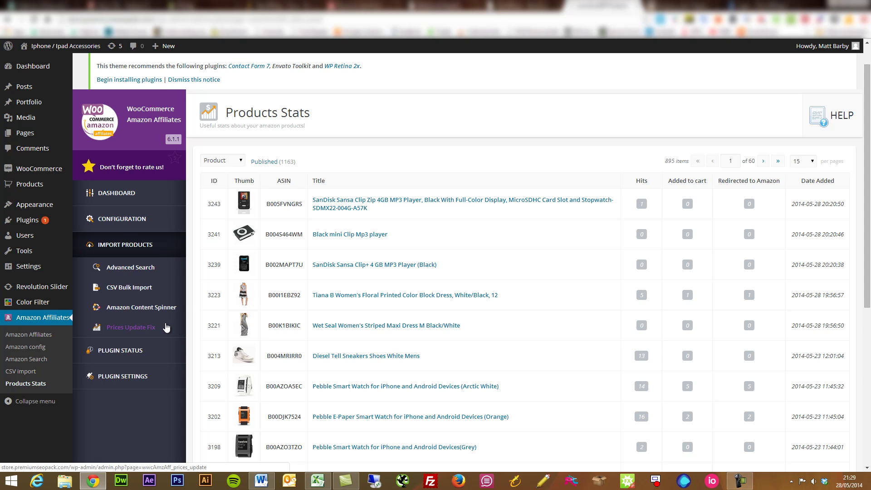
Open Prices Update Fix and sync the silver crown charm's price from Amazon
click(132, 328)
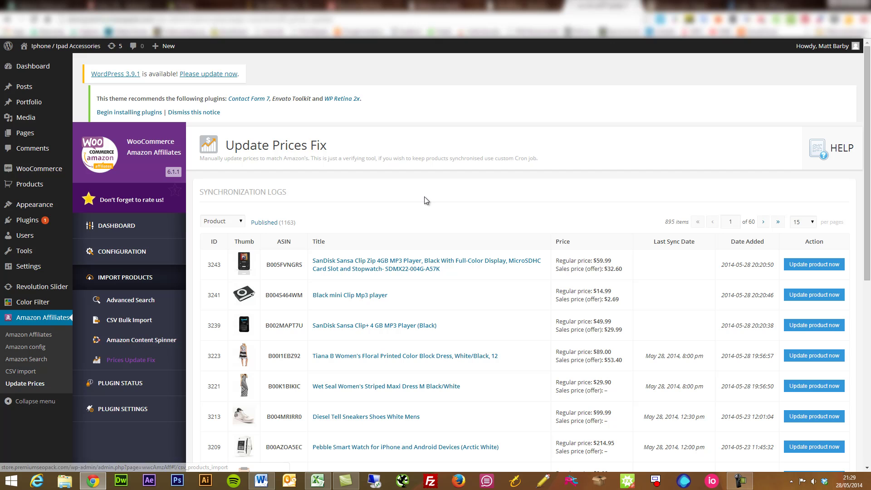
scroll(421, 221, down, 1)
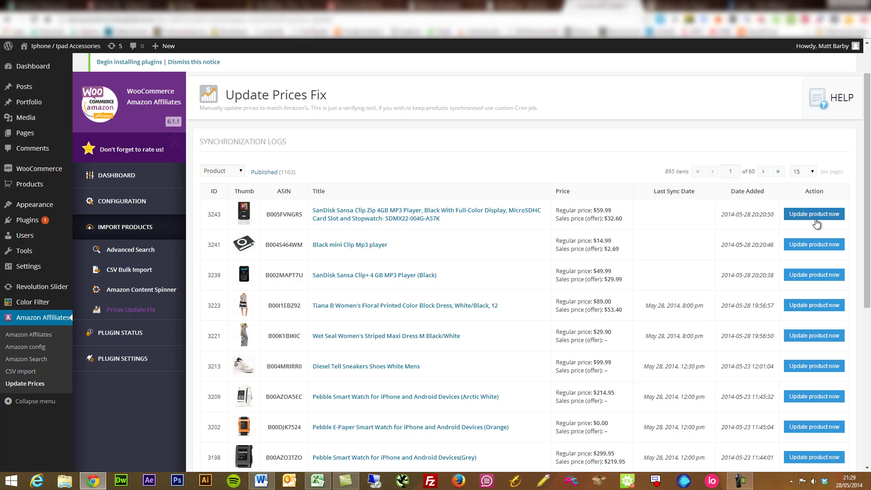
scroll(634, 328, down, 3)
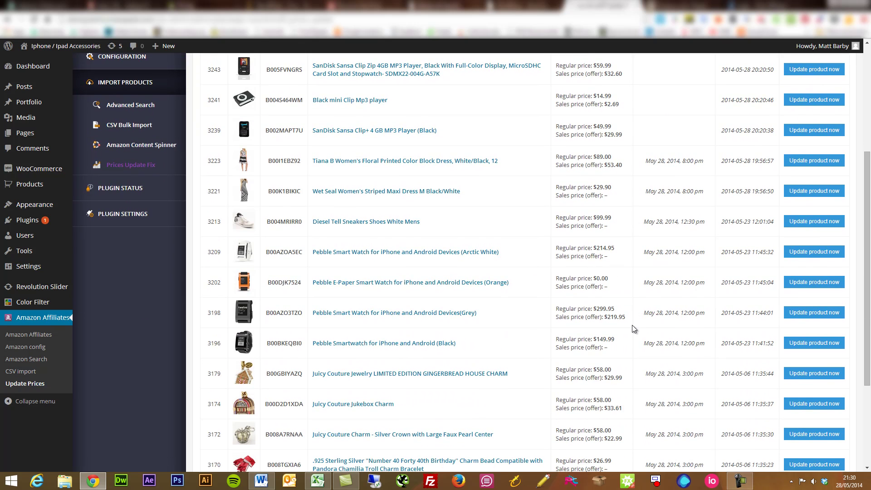
scroll(633, 328, up, 2)
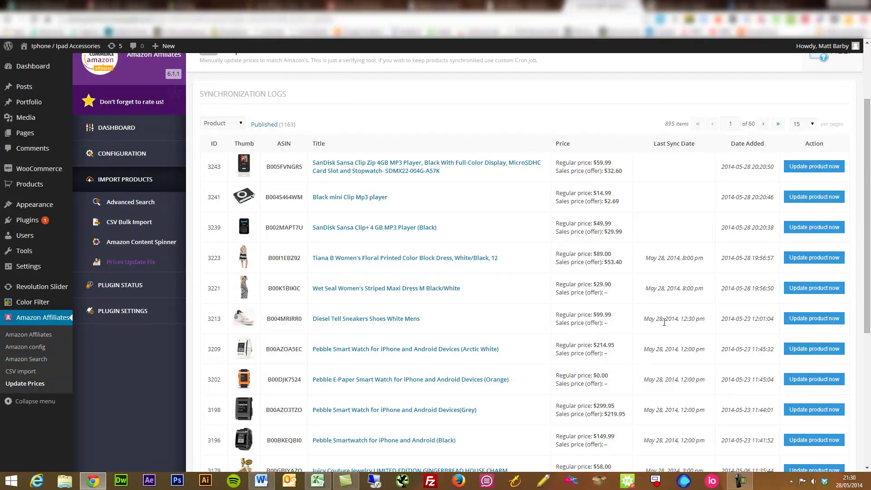
scroll(664, 321, down, 1)
scroll(665, 321, down, 1)
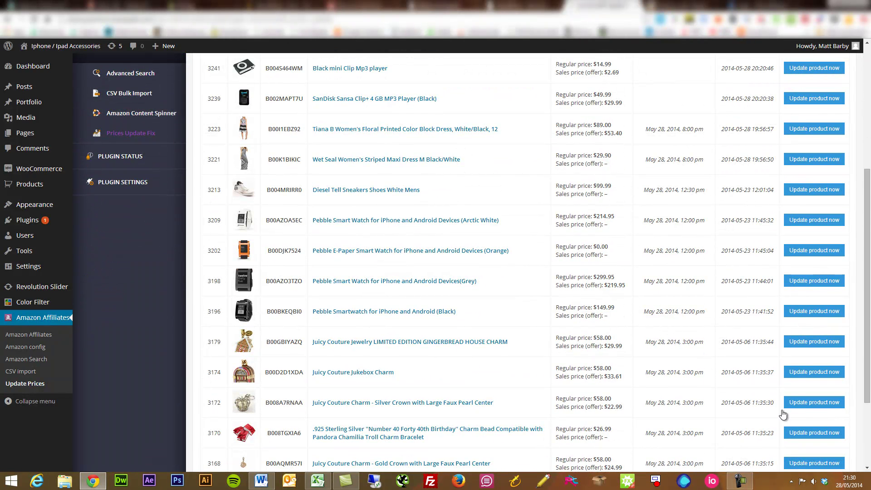
click(806, 406)
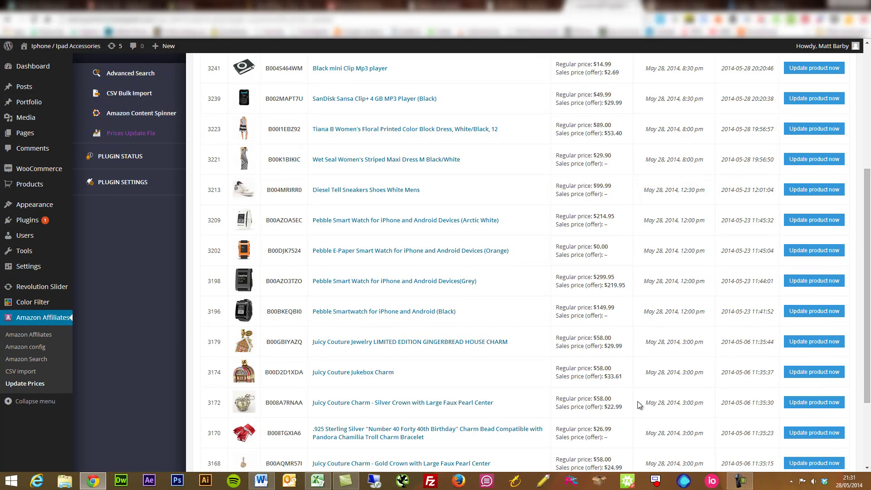
Review the note about using a custom Cron job and expand PLUGIN STATUS
scroll(563, 380, up, 4)
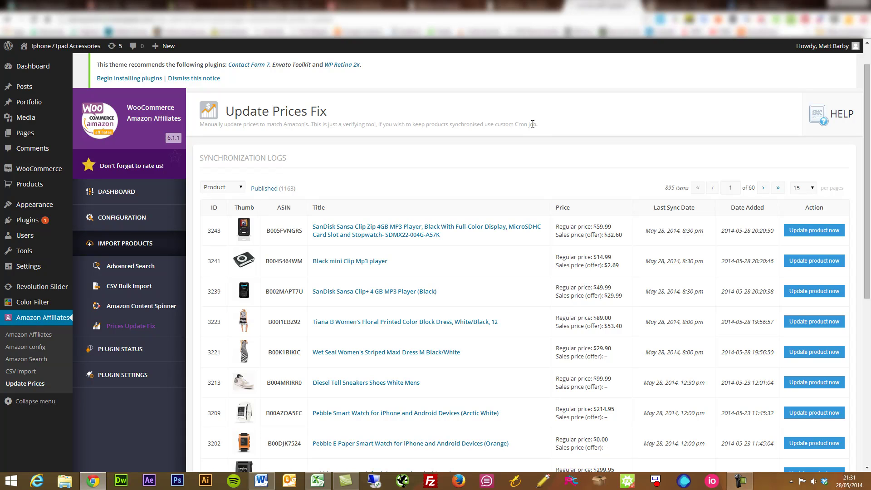
drag(195, 125, 500, 125)
click(499, 126)
click(138, 349)
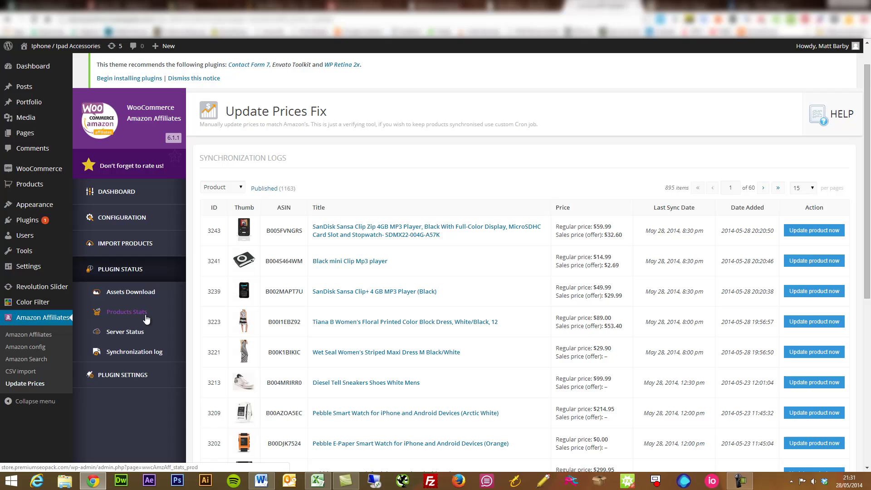
Open Assets Download and read through its cron job setup instructions
click(131, 293)
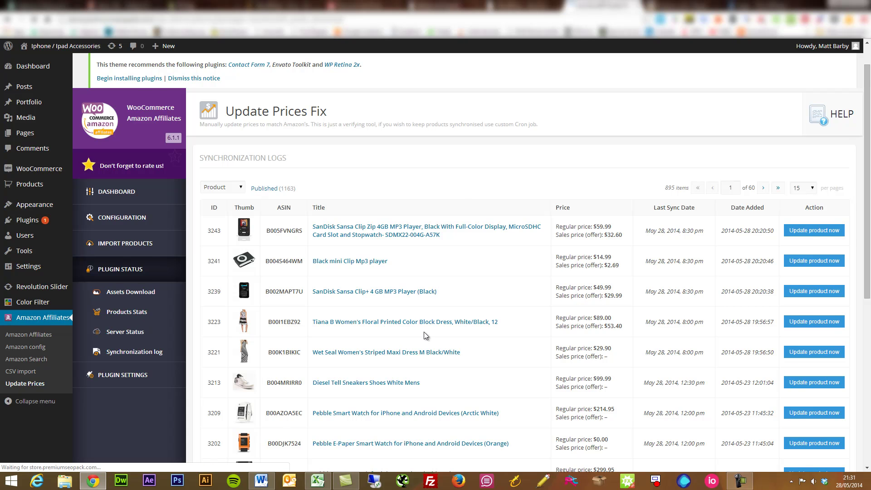
scroll(424, 332, down, 4)
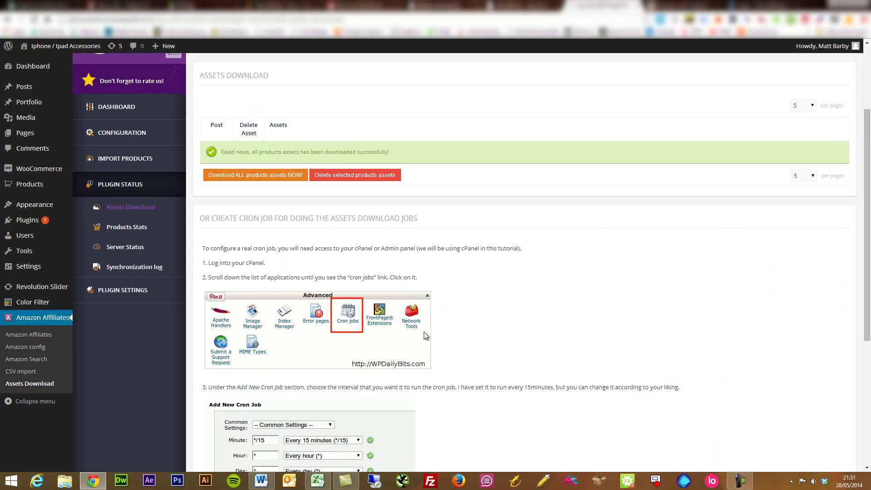
scroll(424, 331, down, 3)
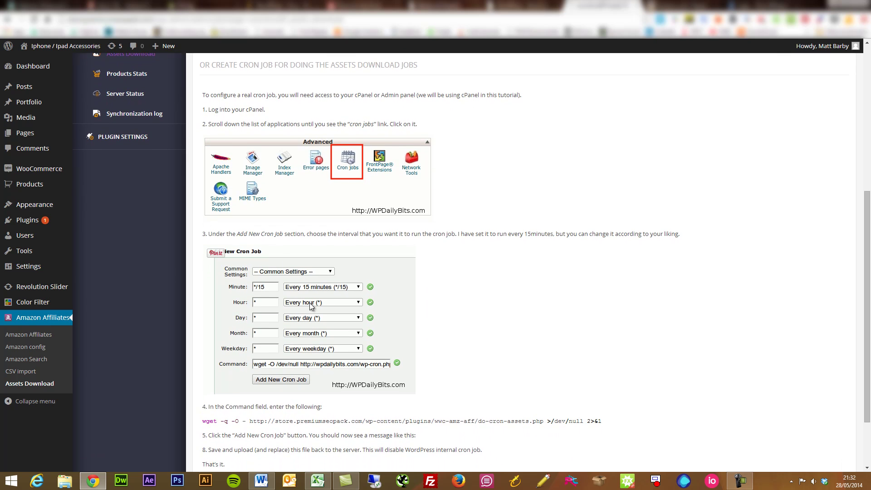
scroll(311, 307, down, 1)
scroll(311, 306, down, 2)
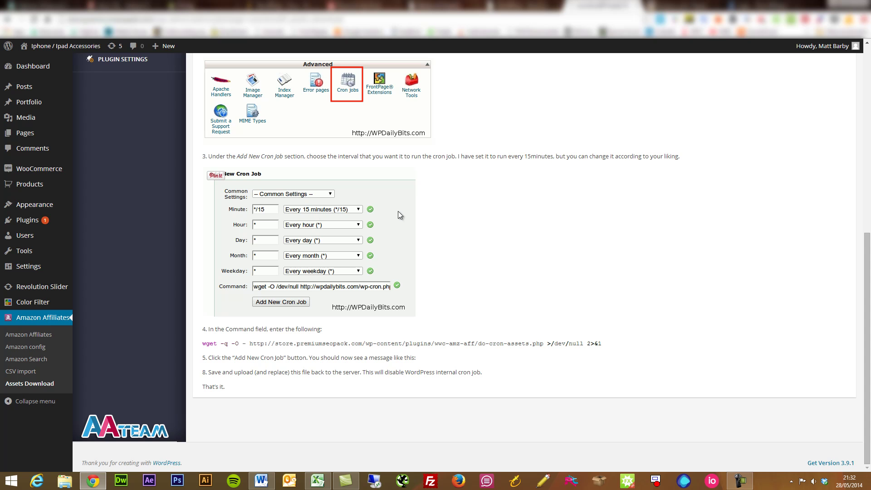
scroll(502, 234, up, 11)
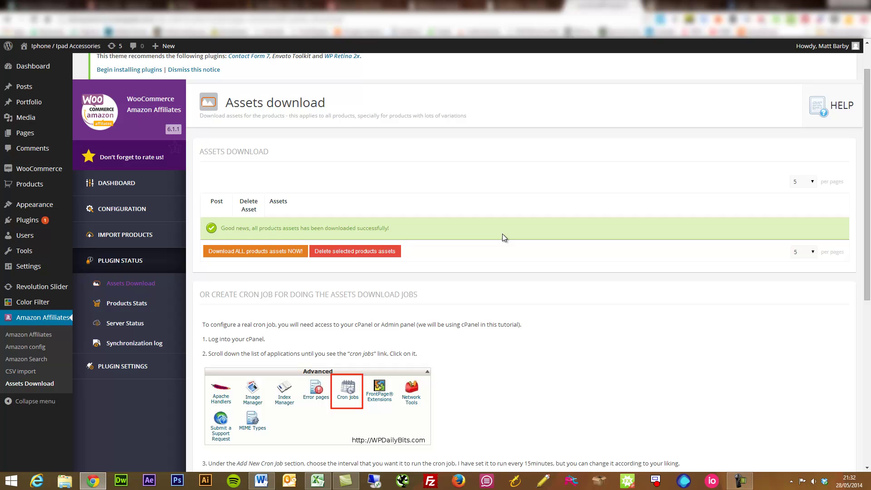
scroll(503, 237, up, 2)
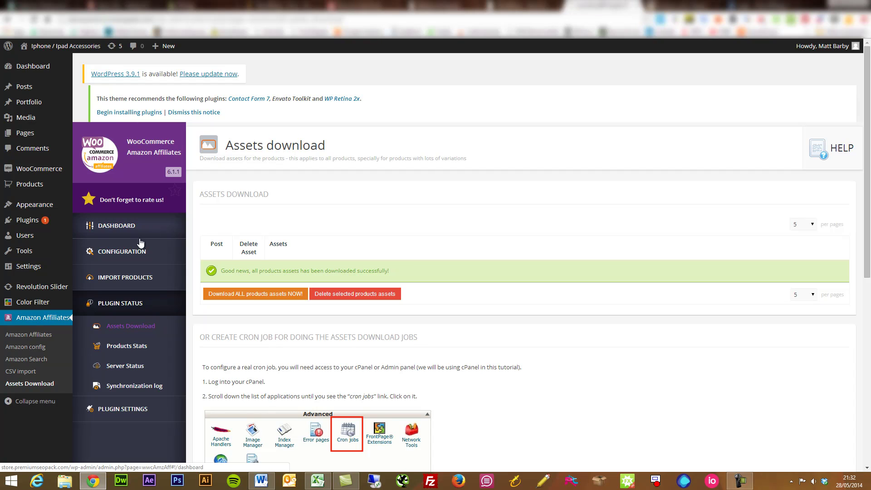
Expand the PLUGIN SETTINGS and CONFIGURATION sections in the sidebar
right_click(131, 335)
click(115, 404)
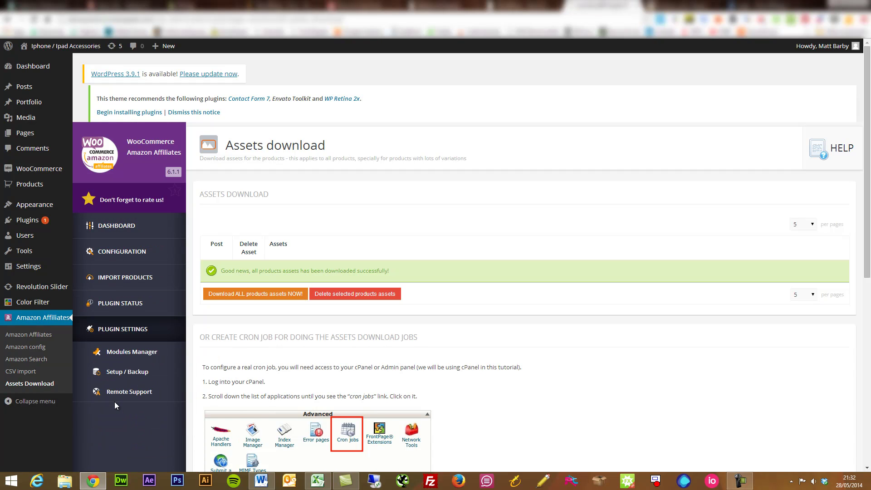
click(122, 251)
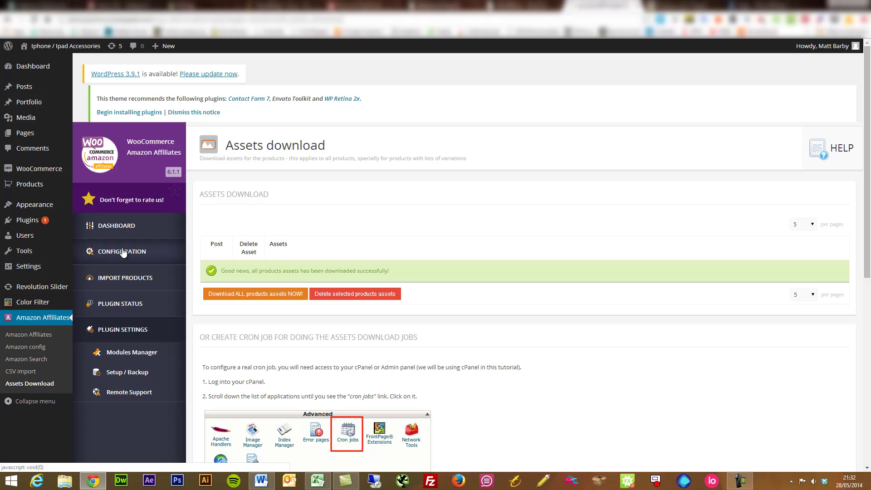
Open the plugin Dashboard and scroll to the Top 10 Amazon Products Performances panel
click(117, 225)
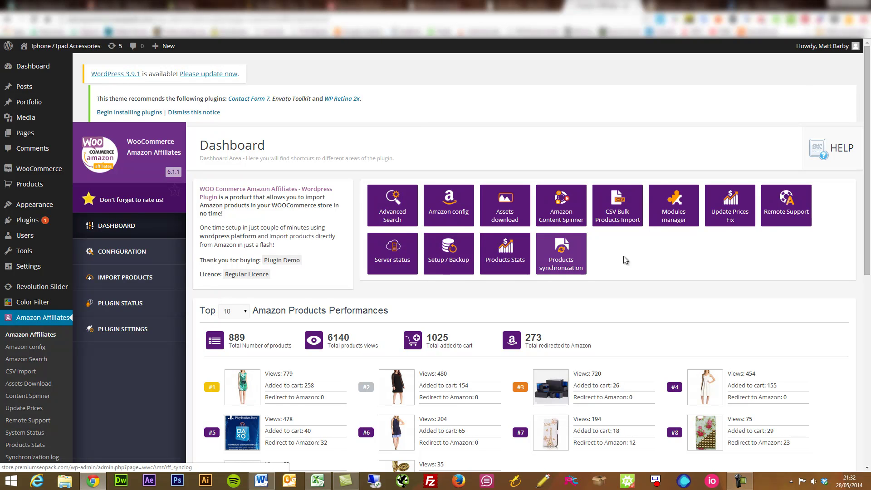
drag(869, 214, 863, 248)
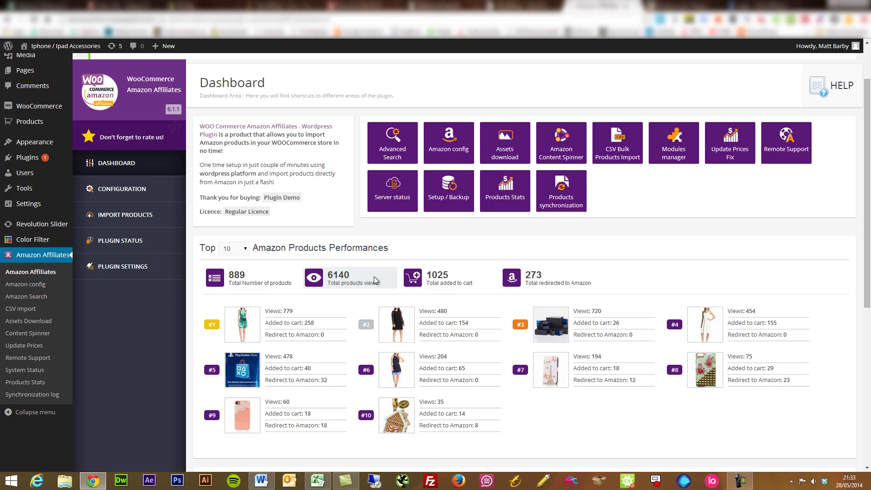
scroll(352, 353, down, 3)
scroll(354, 357, down, 3)
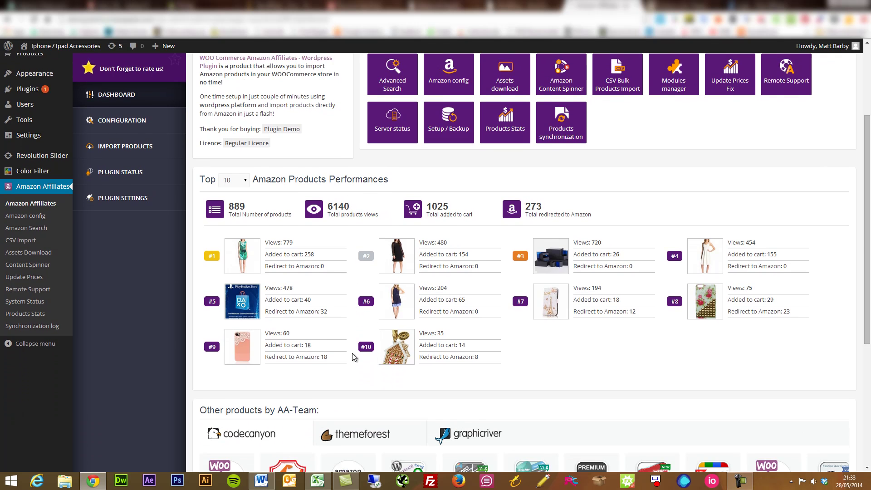
scroll(354, 357, up, 2)
scroll(352, 356, up, 1)
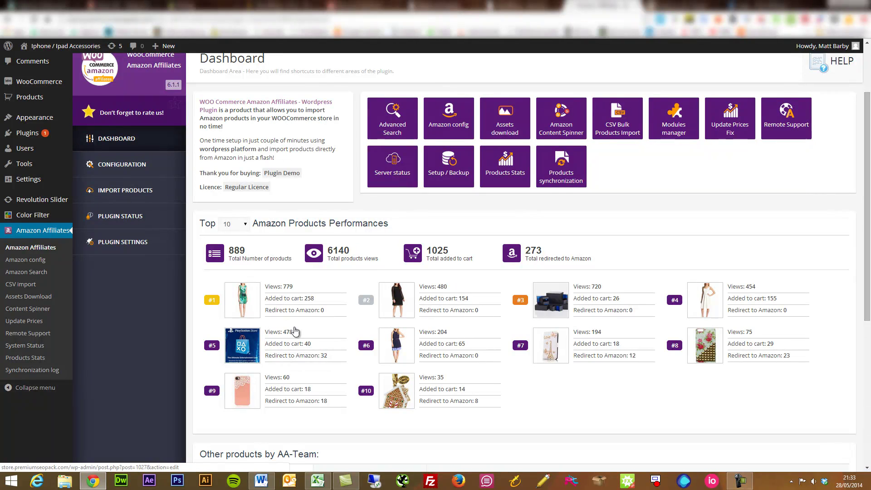
right_click(398, 359)
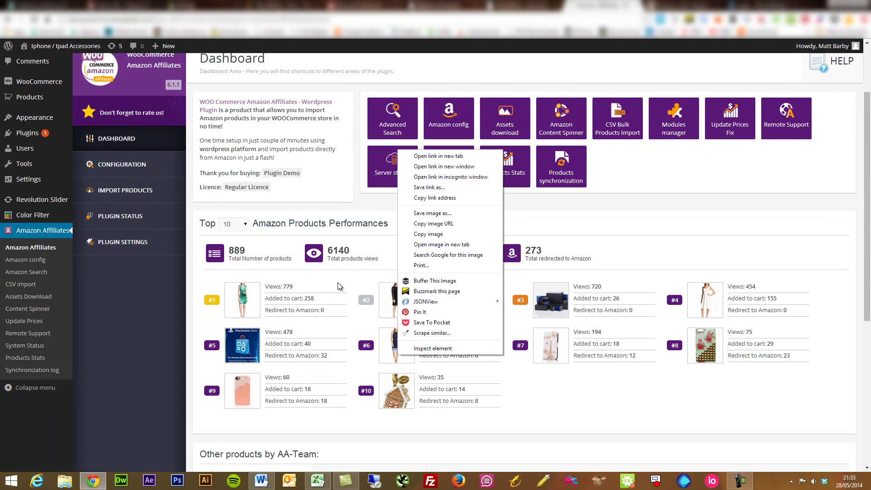
click(365, 205)
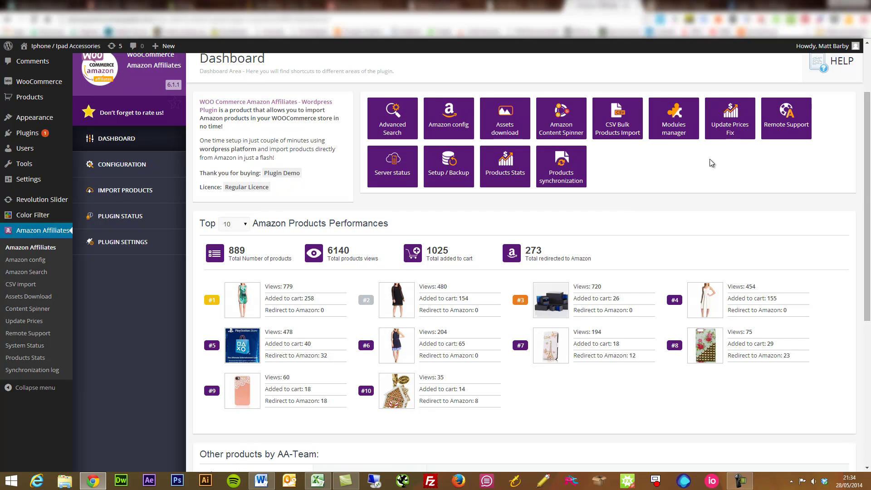
scroll(868, 190, up, 1)
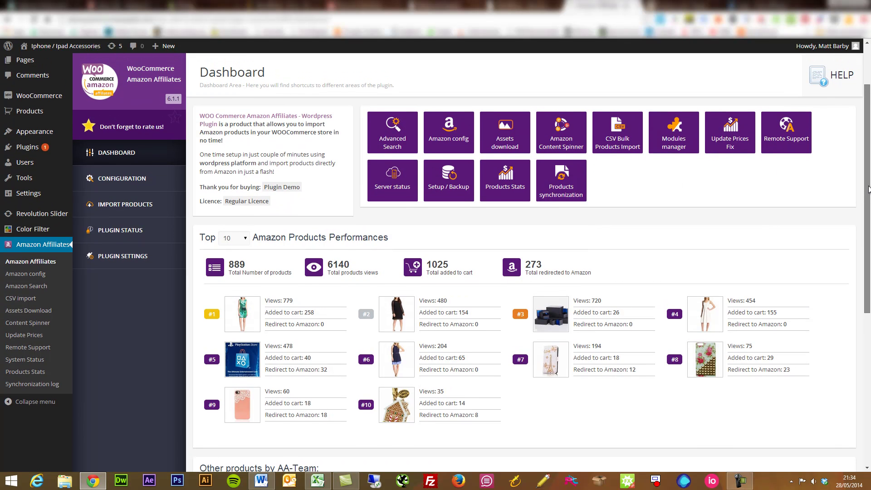
drag(869, 189, 843, 192)
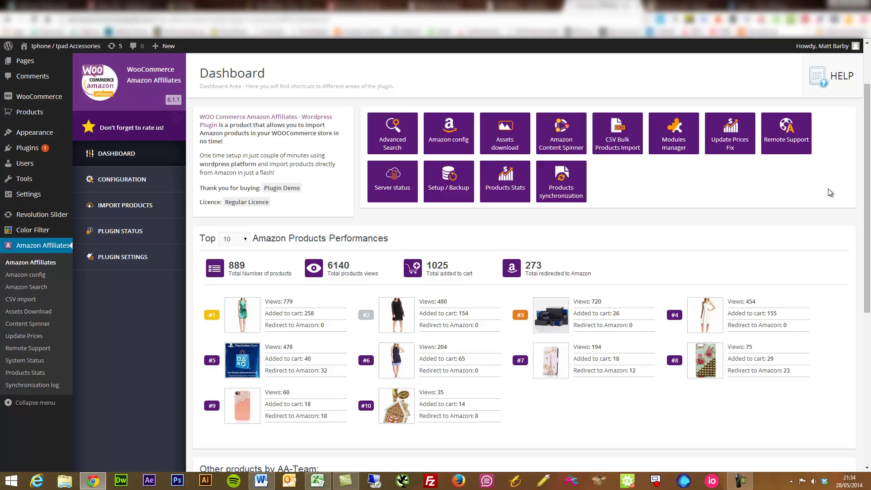